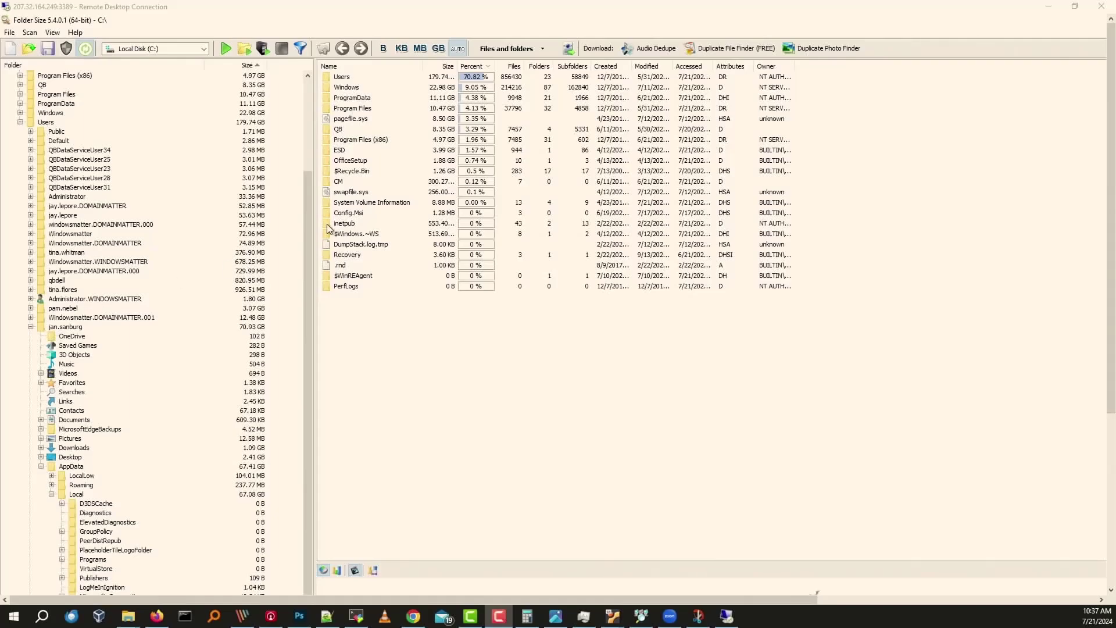
Drill into the largest user profile's AppData\Local\Temp folder and widen the Name column to show full subfolder names
left_click(55, 327)
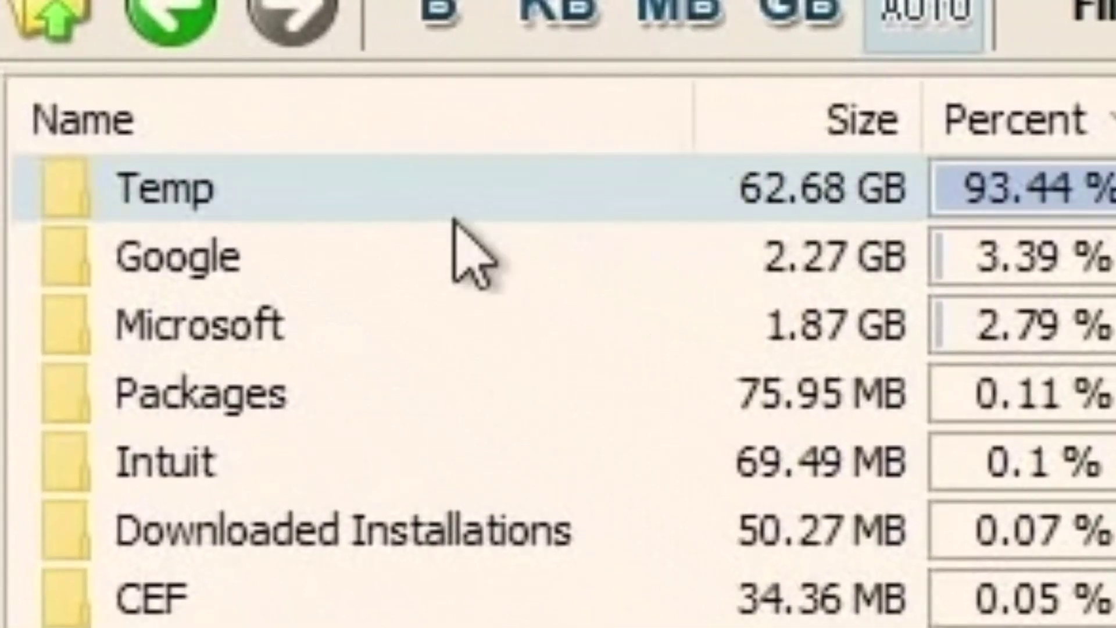
double_click(165, 202)
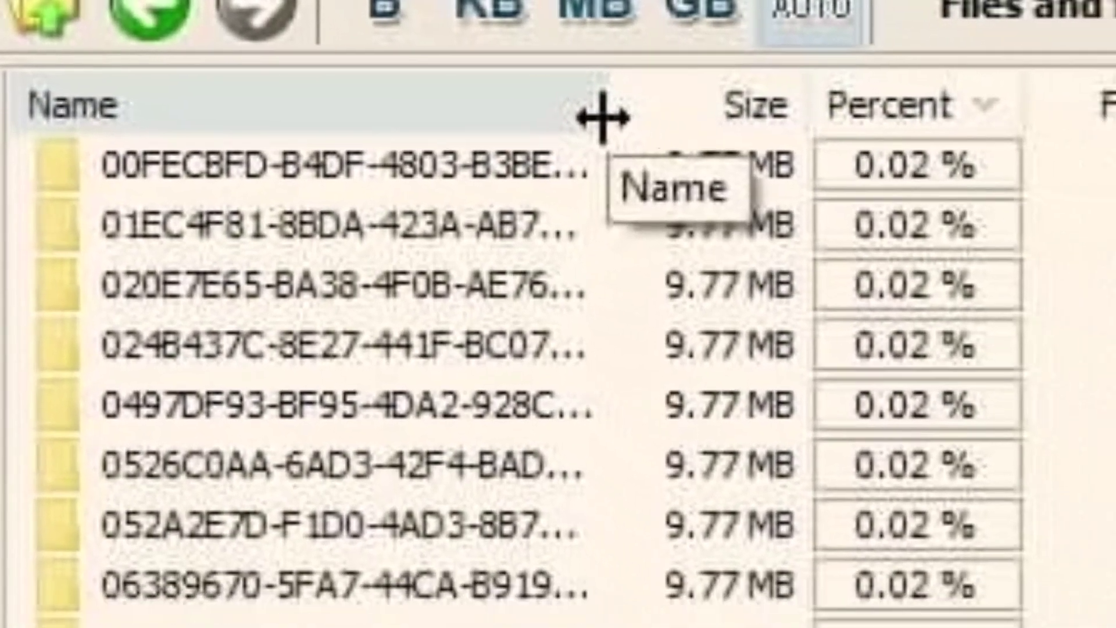
left_click_drag(695, 122, 1115, 135)
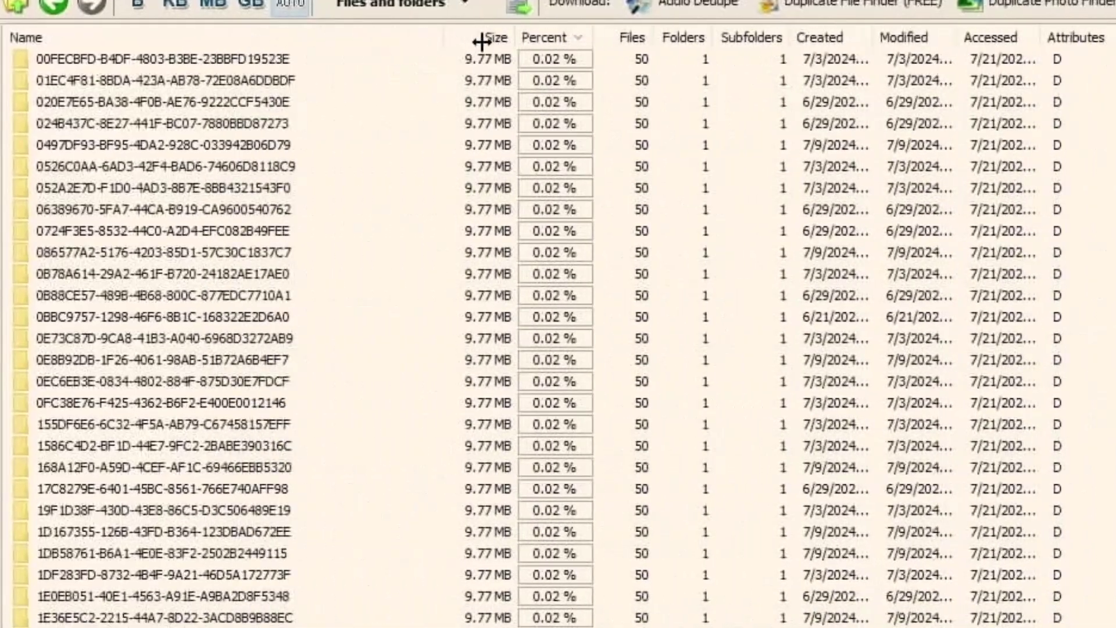
left_click_drag(481, 42, 553, 42)
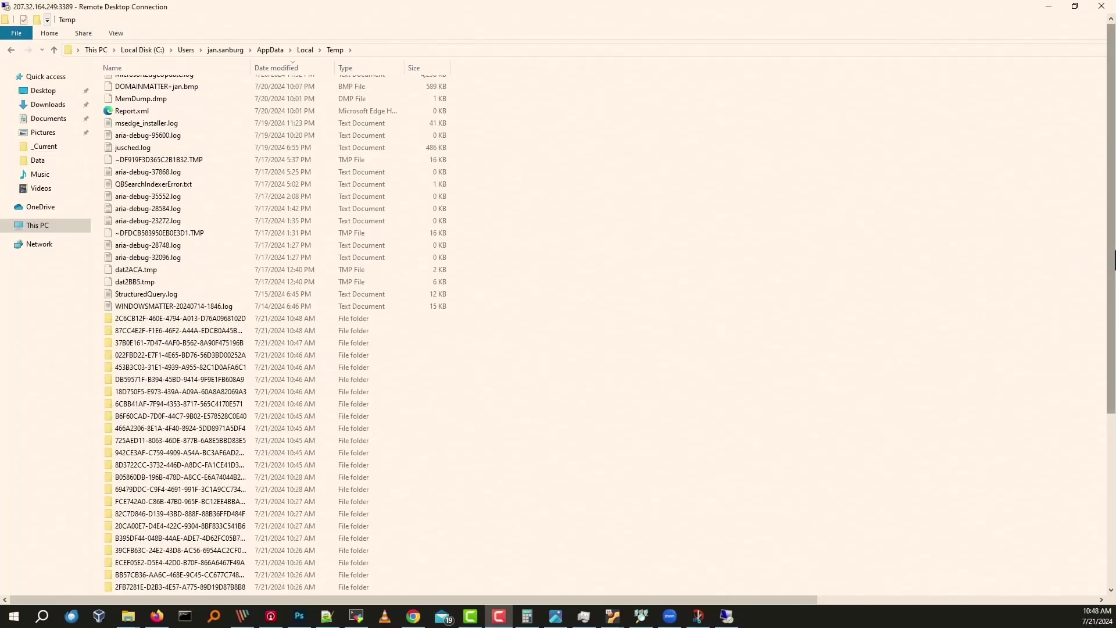
Inspect the contents of several of the newest Temp subfolders, including 022FBD22-E7F1-4E65-BD76-56D3BD00252A and DB59571F-B394-45BD-9414-9F9E1FB608A9
mouse_move(1111, 244)
left_mouse_down()
mouse_move(1112, 431)
mouse_move(1103, 256)
left_mouse_up()
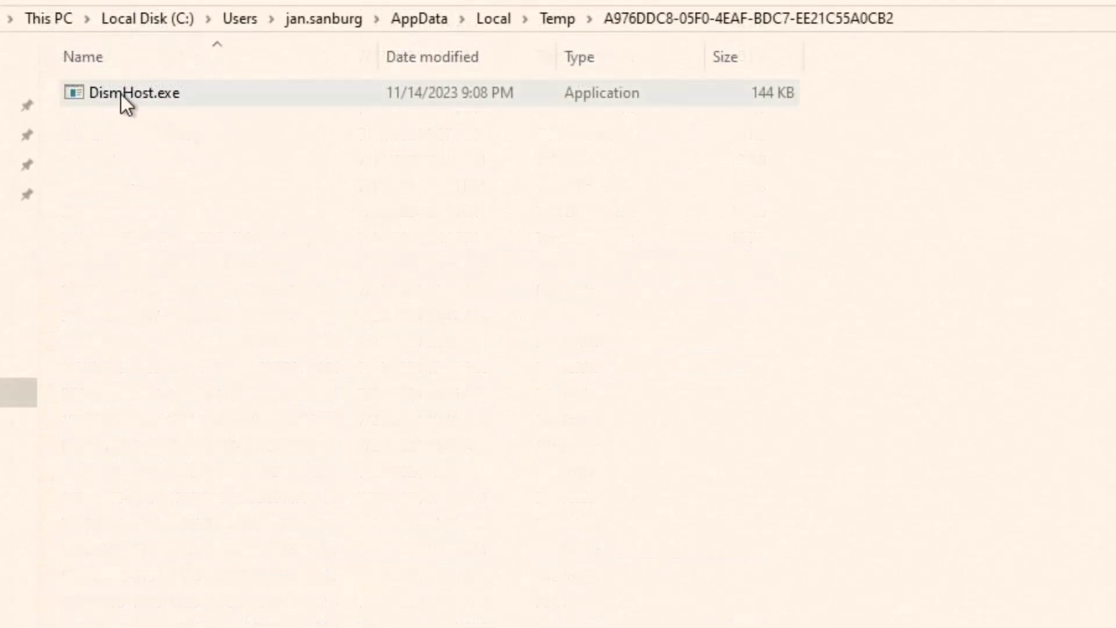
left_click(556, 23)
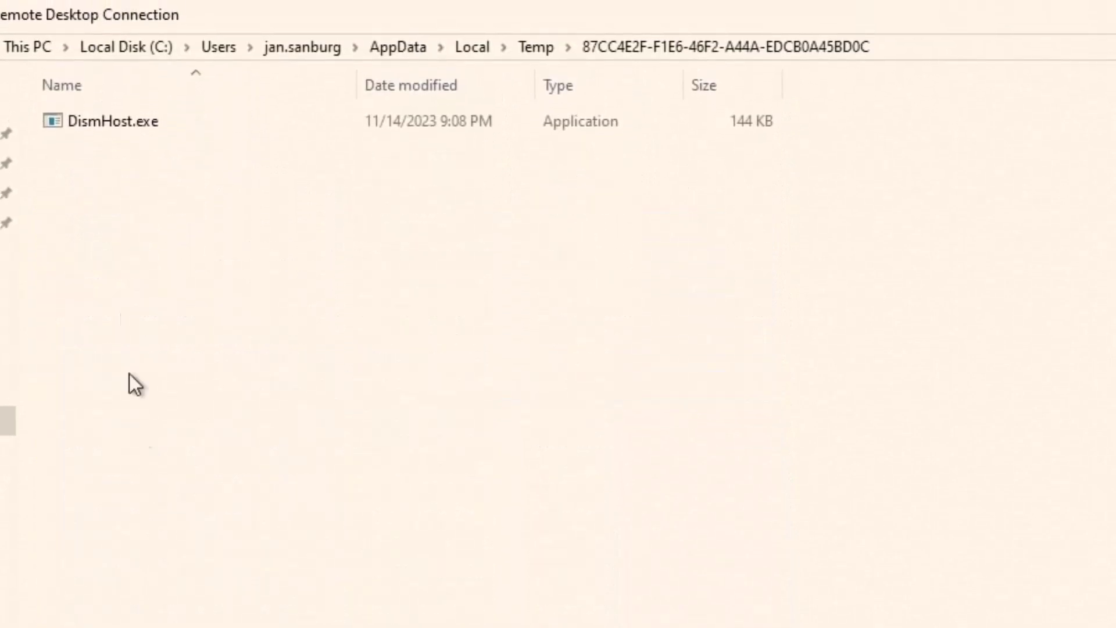
left_click(536, 46)
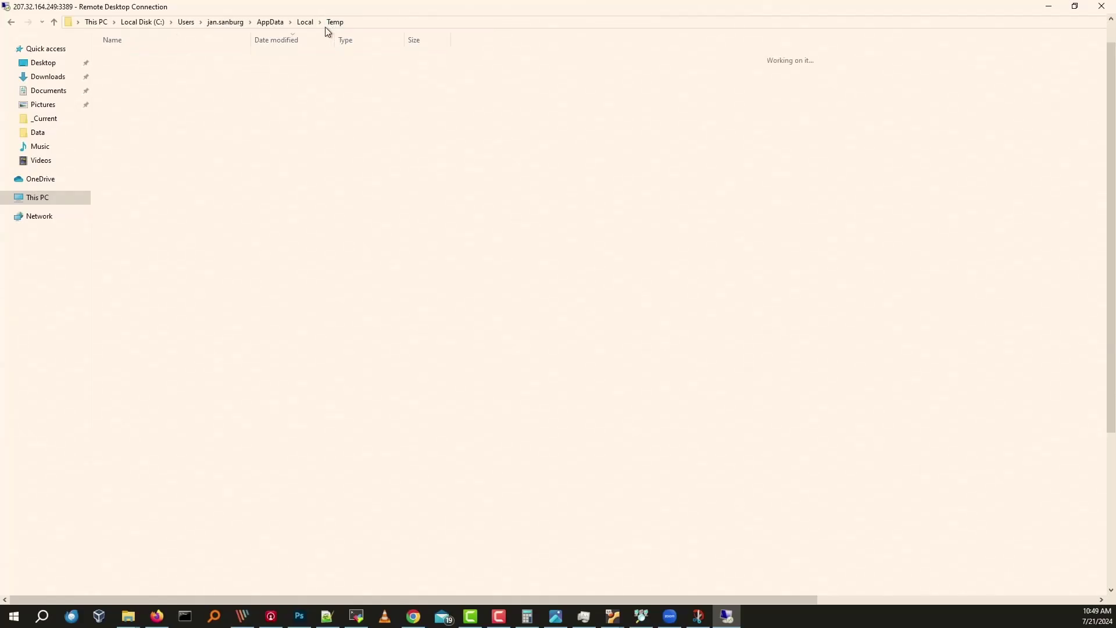
double_click(151, 365)
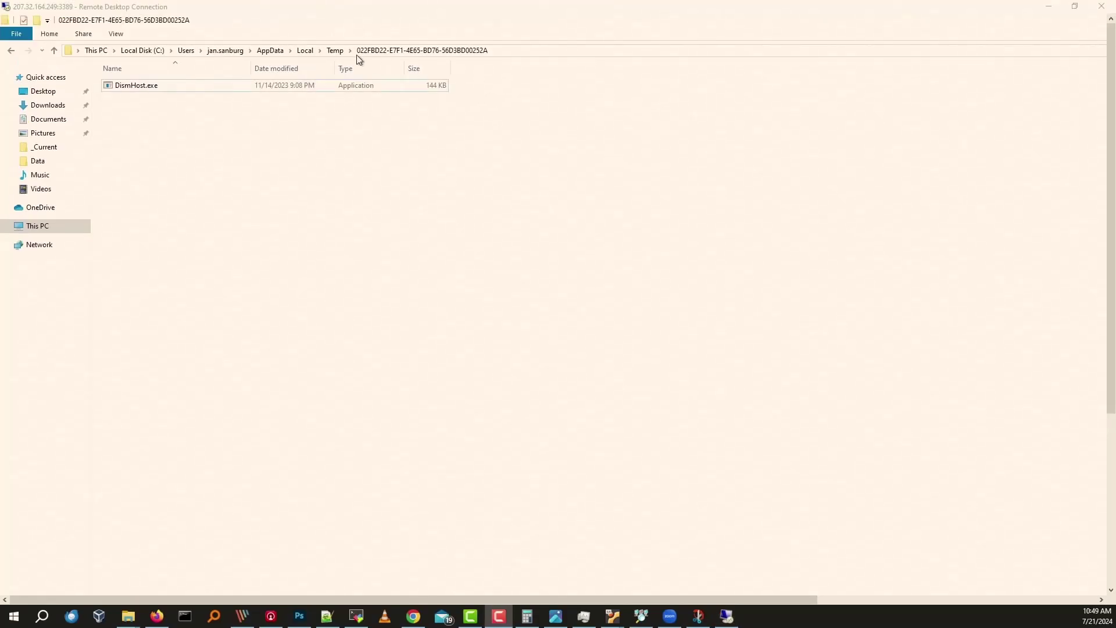
left_click(336, 52)
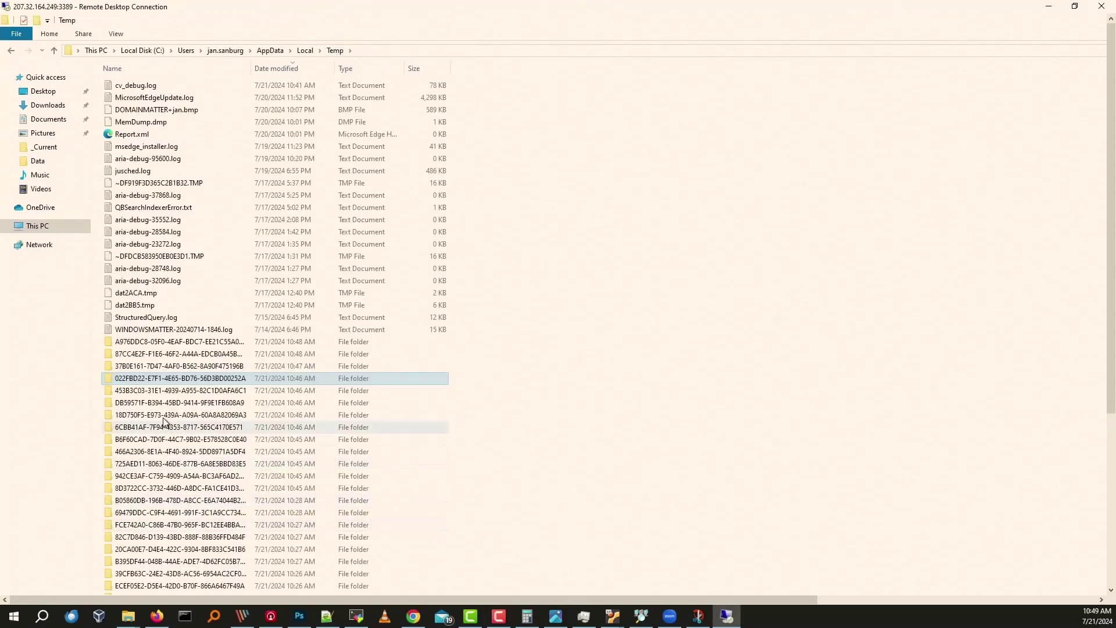
double_click(163, 402)
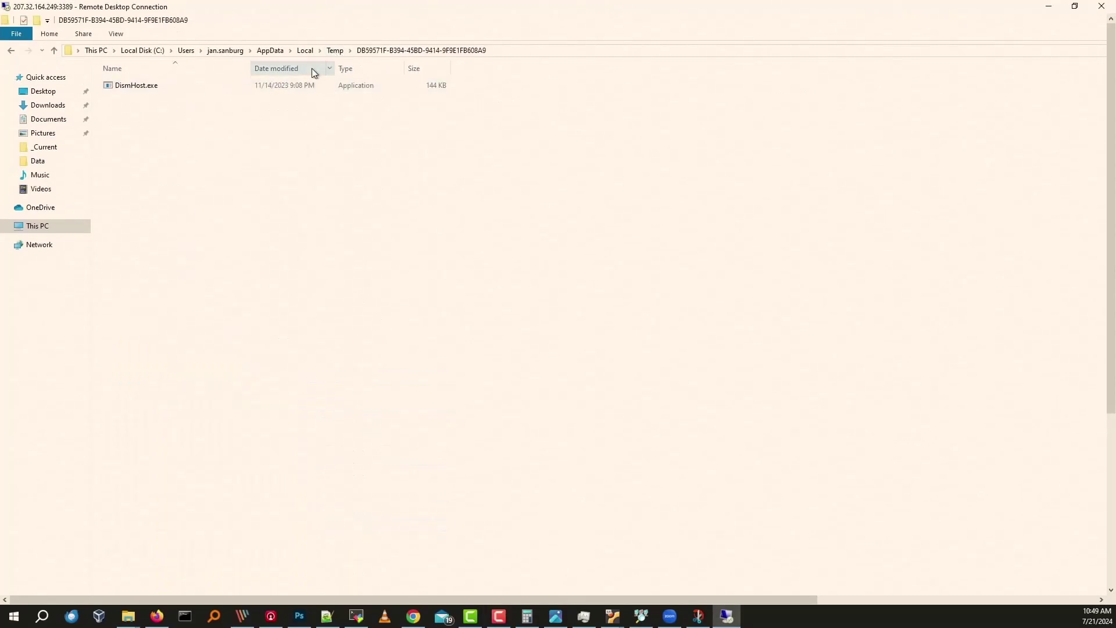
left_click(334, 54)
Examine the DISM files in Temp subfolders dated 7/21/2024 between 10:26 and 10:28 AM, including B05860DB, B395DF44 and 2FB7281E
double_click(134, 525)
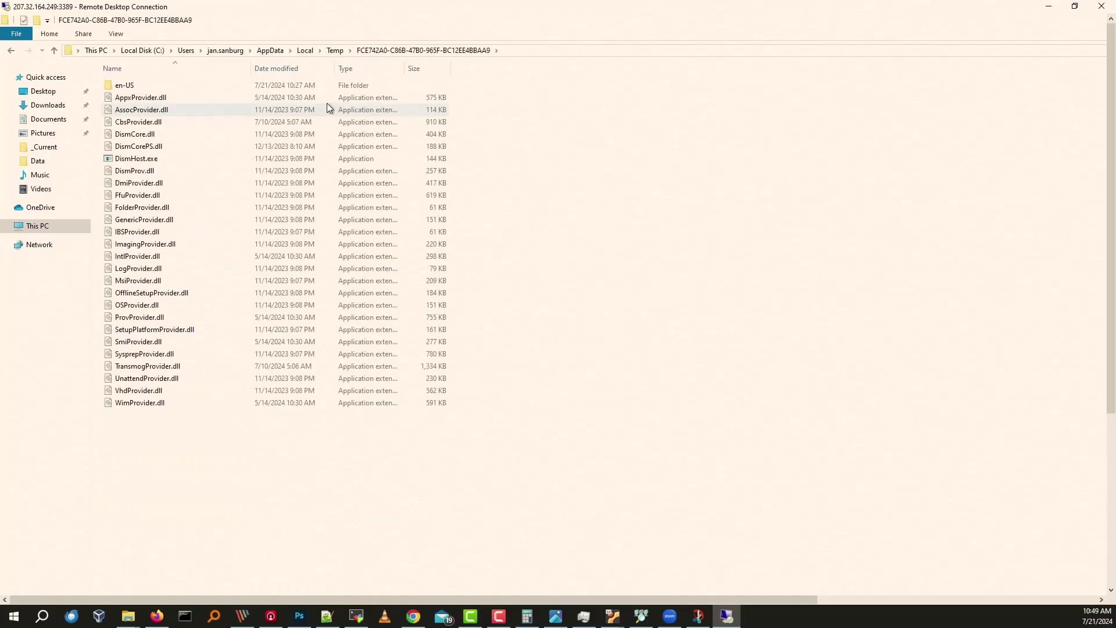
left_click(128, 160)
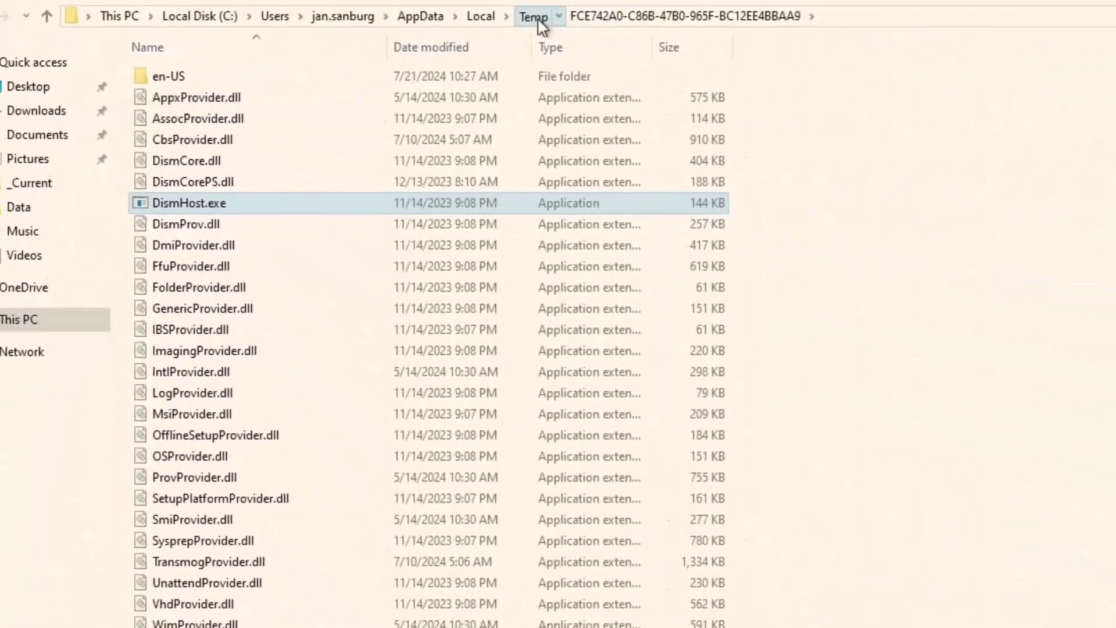
left_click(533, 17)
double_click(149, 501)
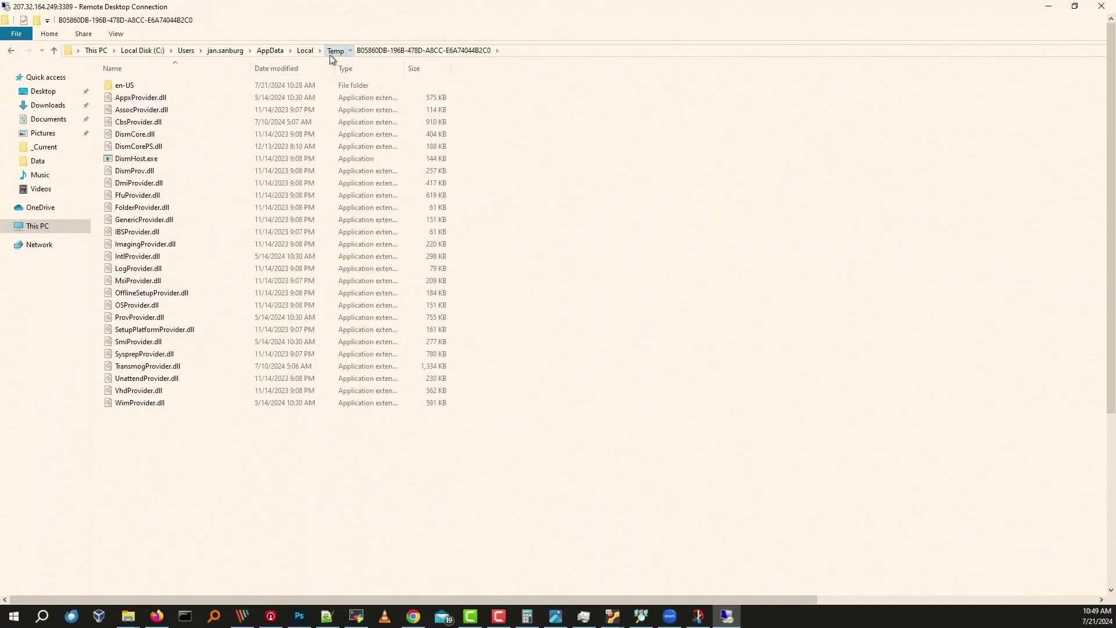
left_click(335, 51)
double_click(148, 493)
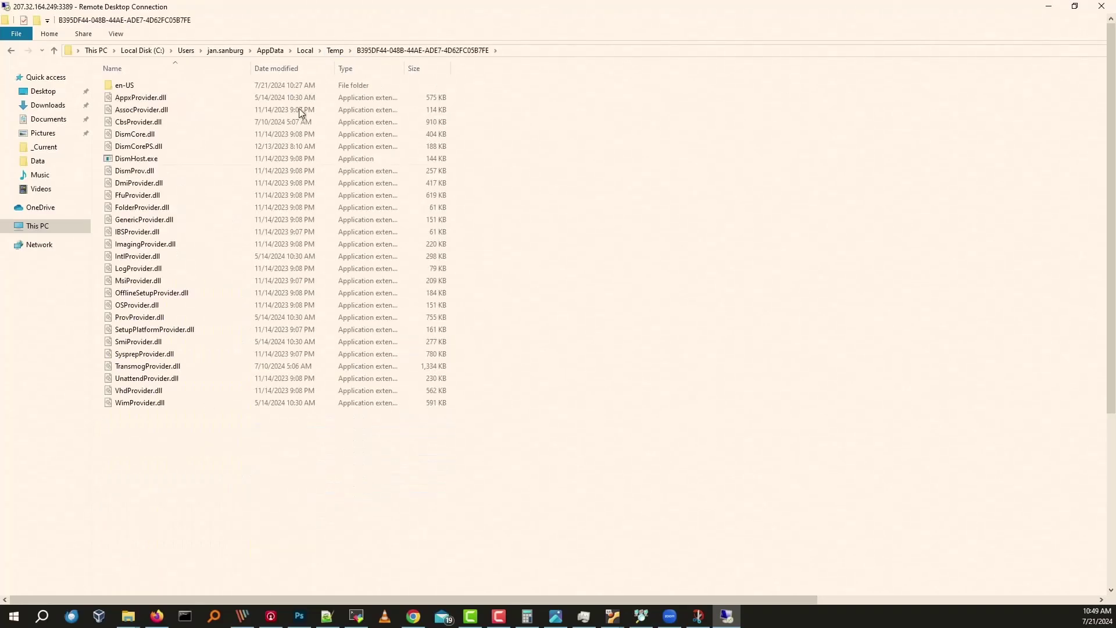
left_click(336, 51)
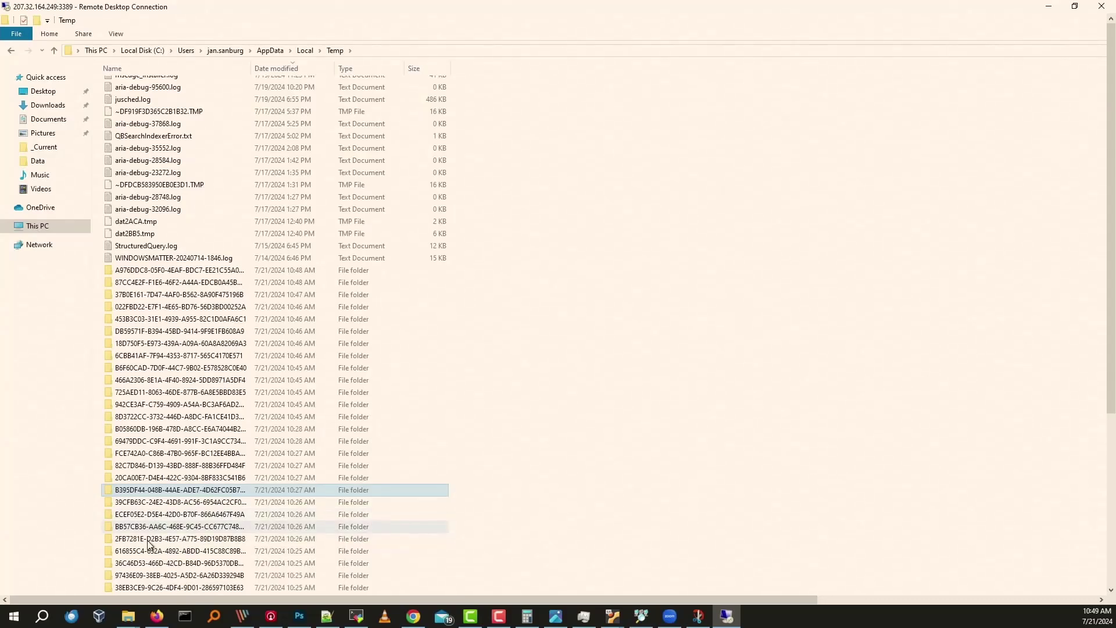
double_click(153, 538)
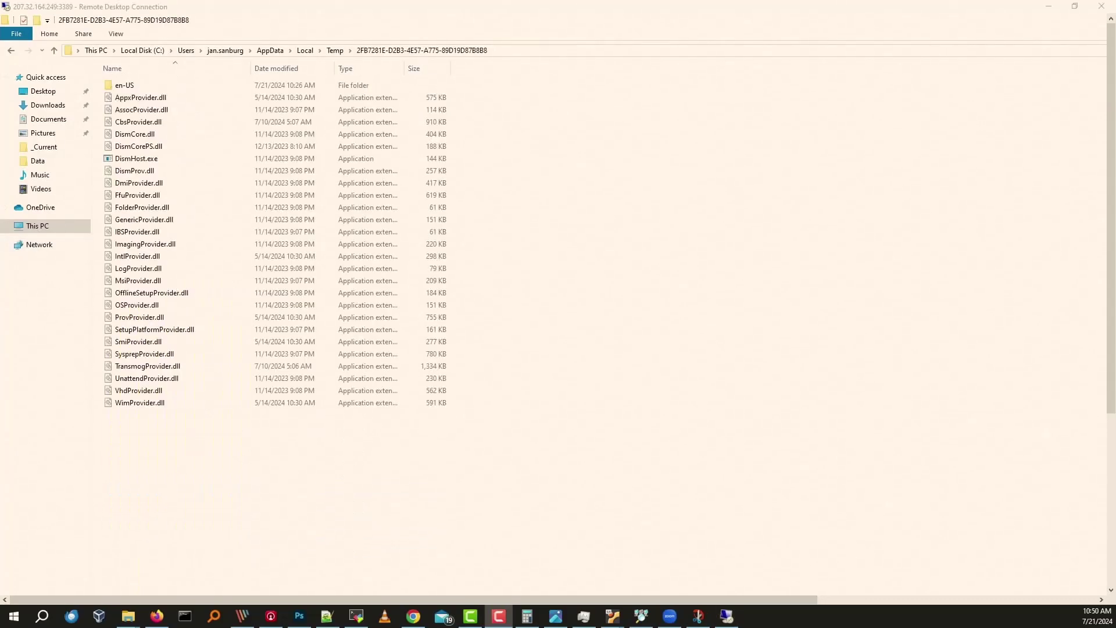
Bring the Microsoft Community thread "What is DismHost.exe in Temp Folder?" up in a maximized Chrome window and read its question
left_click_drag(772, 0, 523, 116)
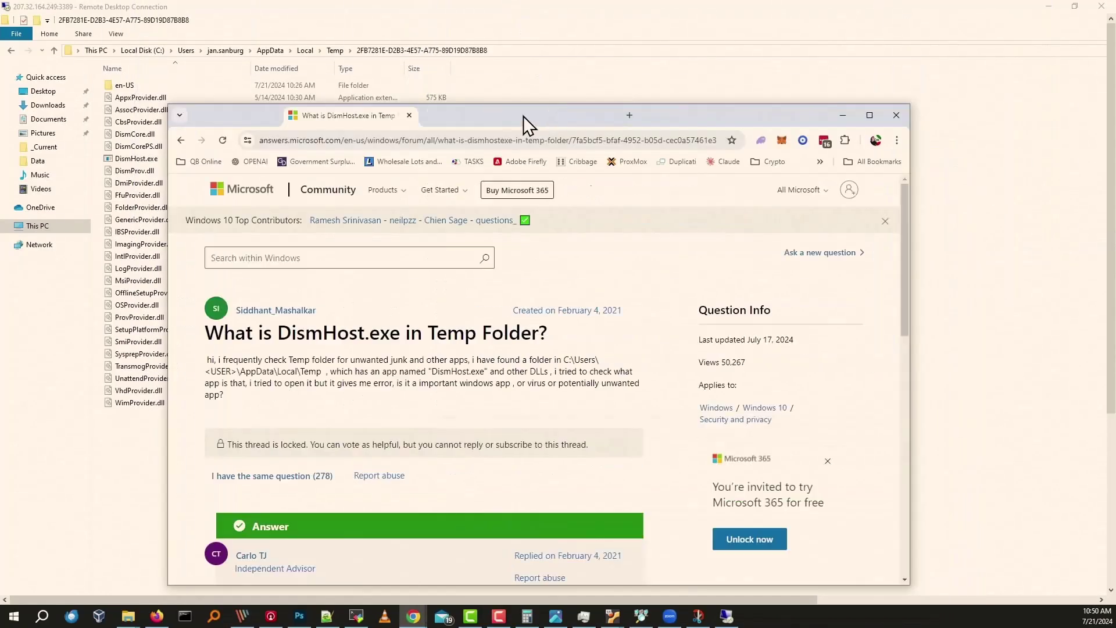
double_click(559, 114)
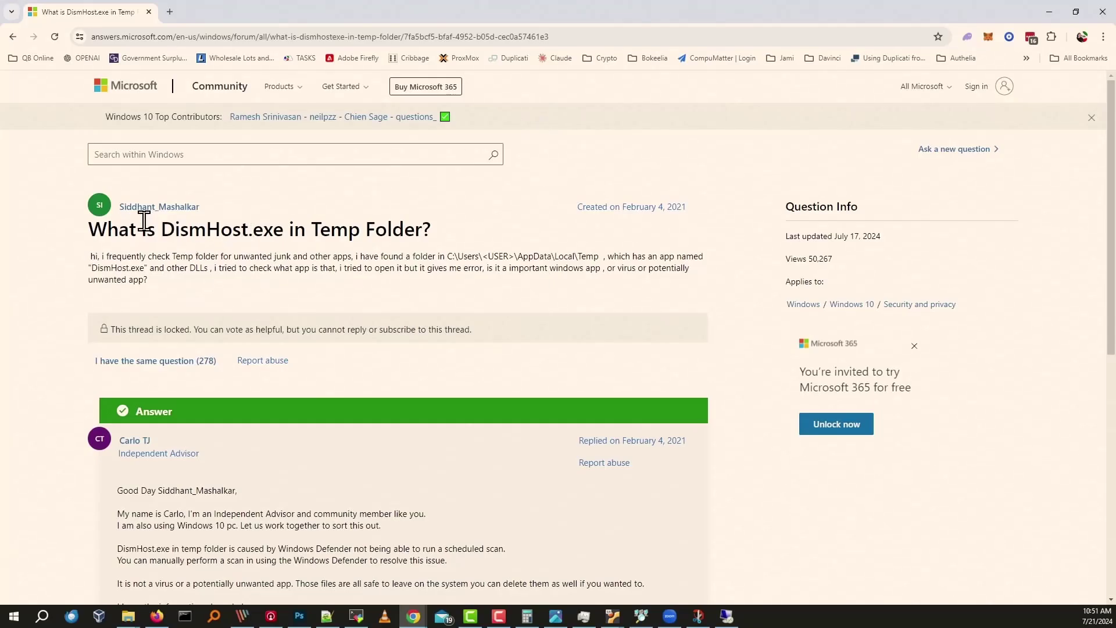
left_click_drag(147, 229, 356, 229)
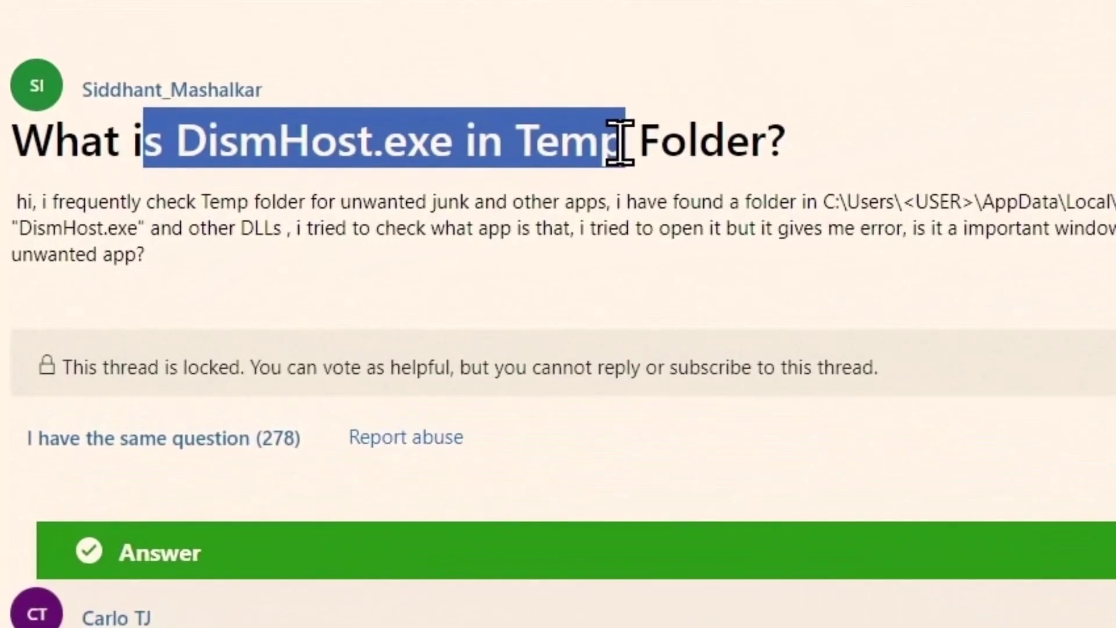
left_click(470, 221)
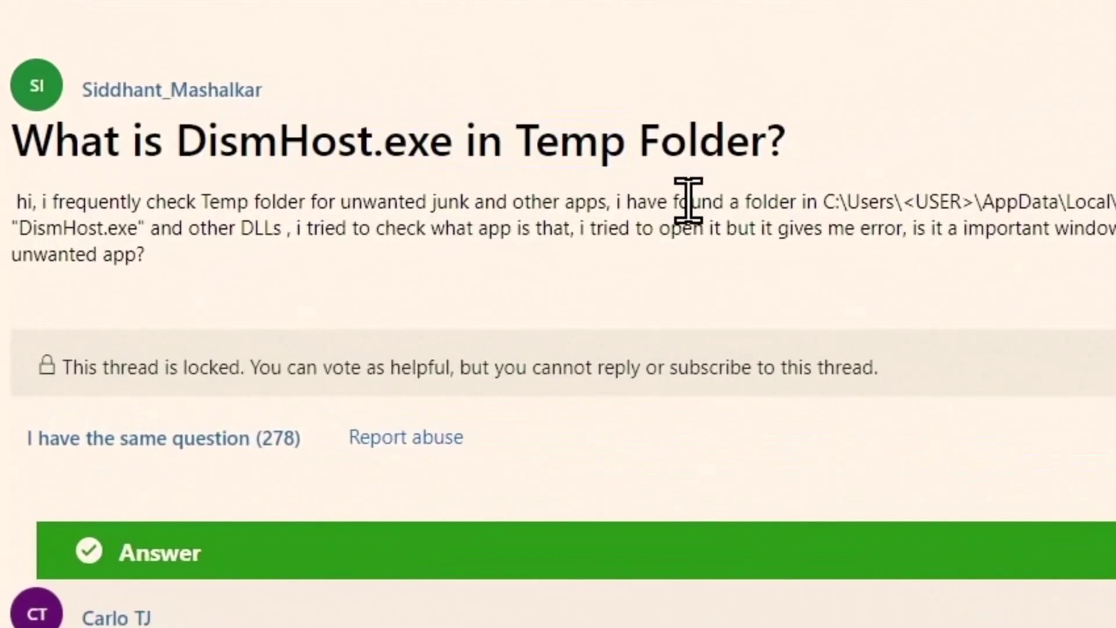
Read the thread's accepted answer, highlighting the sentence on what causes DismHost.exe in the temp folder
scroll(2, 303, "down", 5)
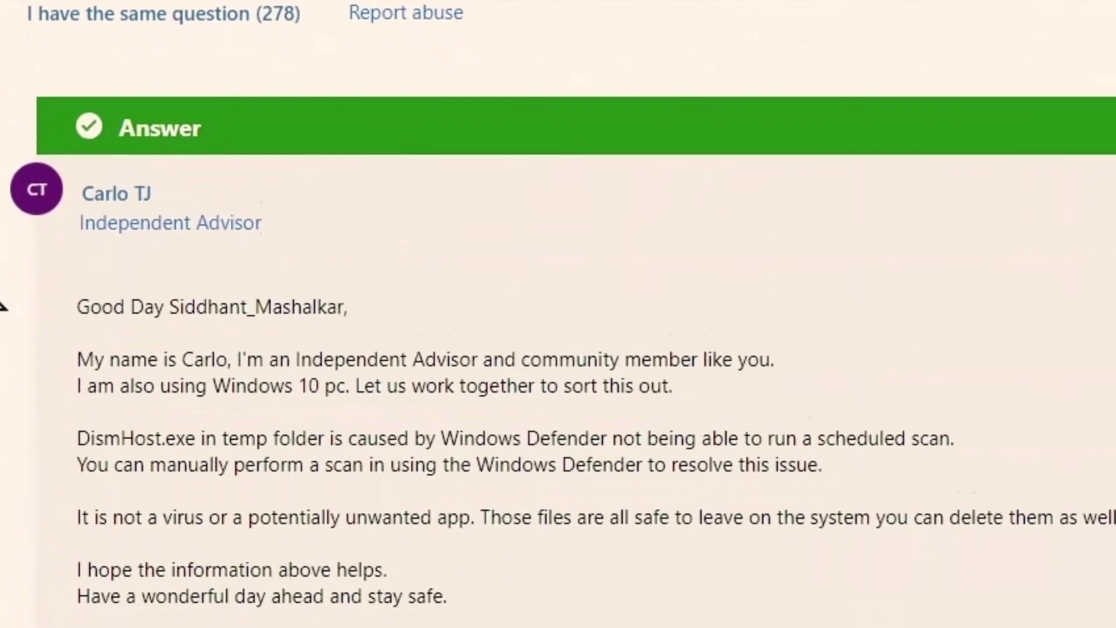
scroll(3, 302, "down", 5)
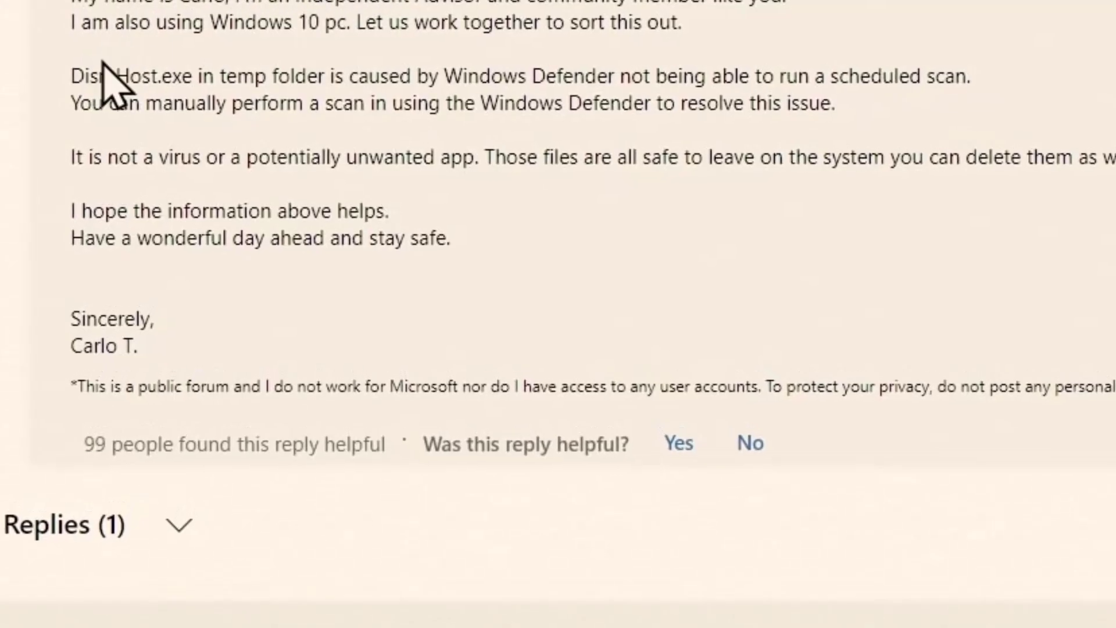
left_click_drag(88, 77, 841, 87)
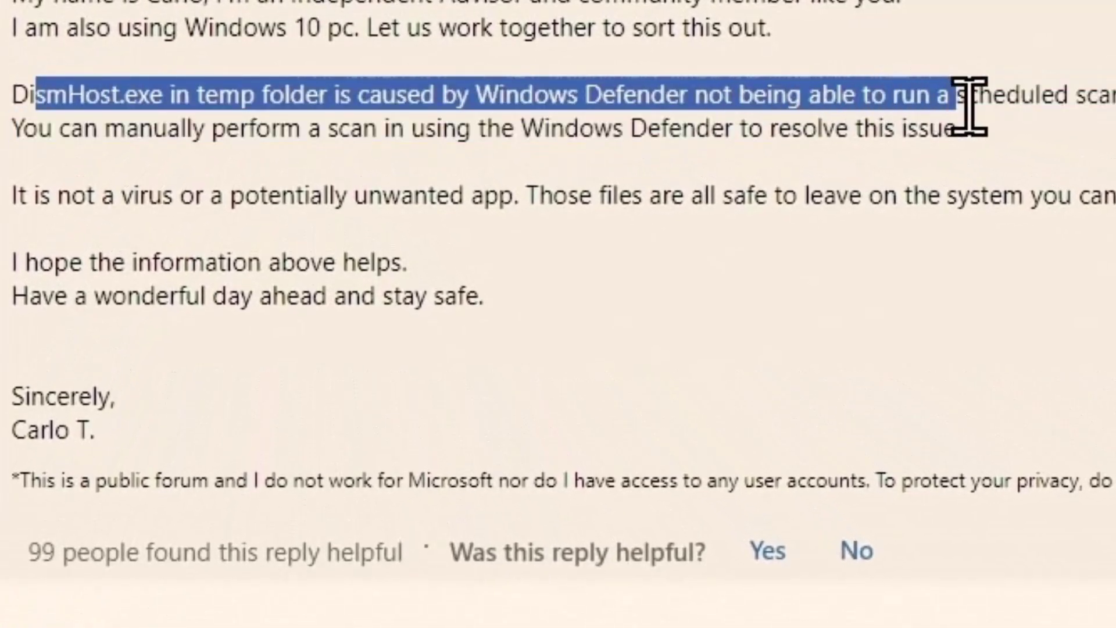
left_click(970, 106)
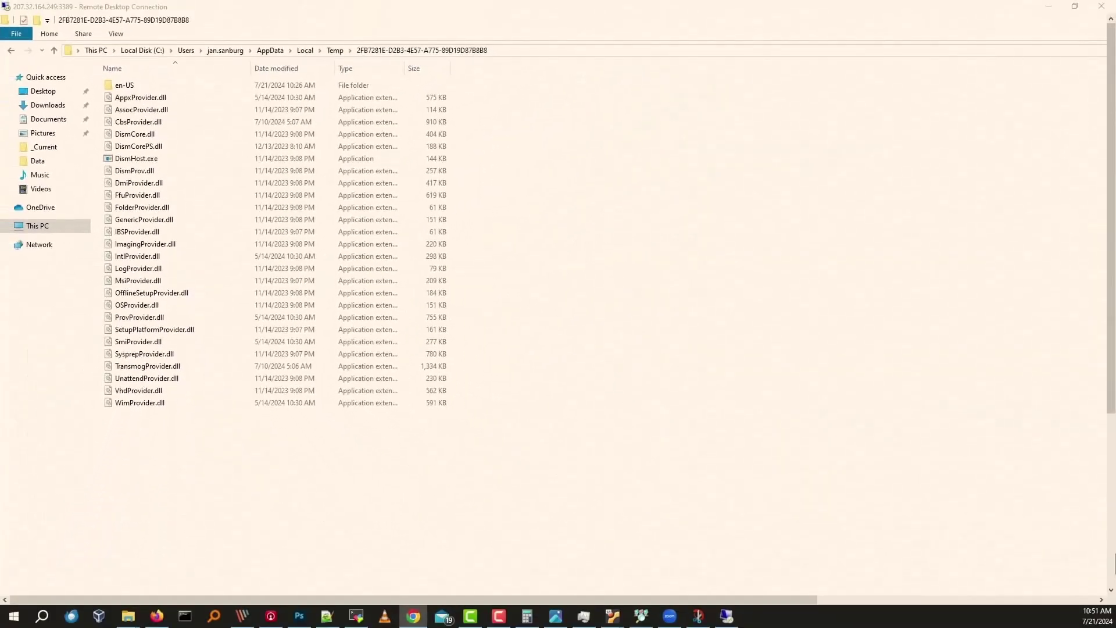
Start a Full scan from the Virus & threat protection scan options in Windows Security
left_click(1111, 563)
left_click(1045, 601)
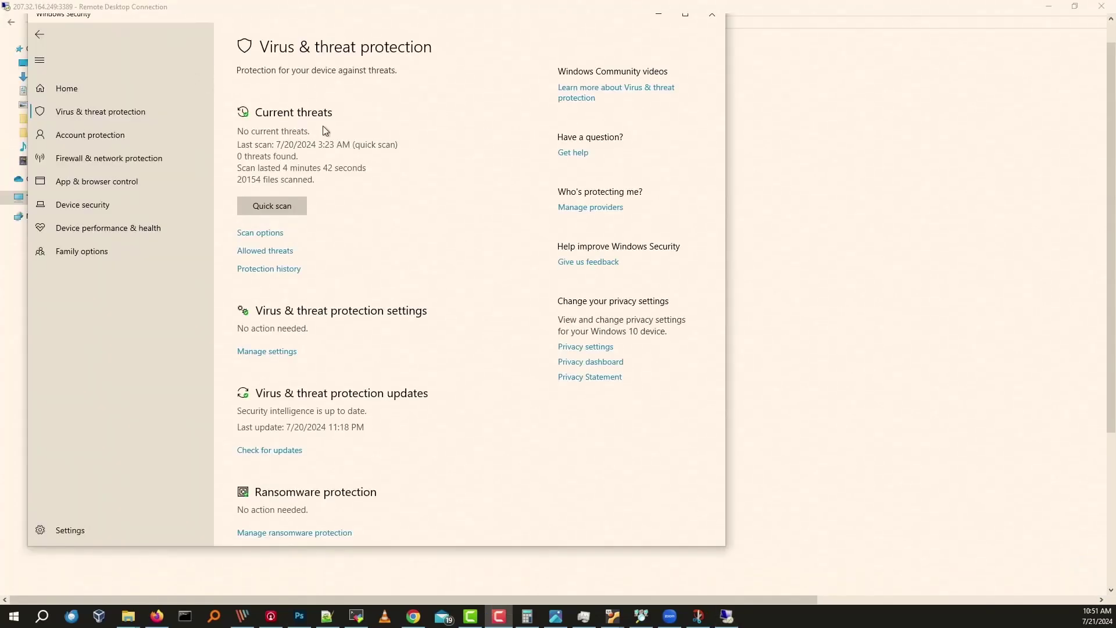
left_click(262, 233)
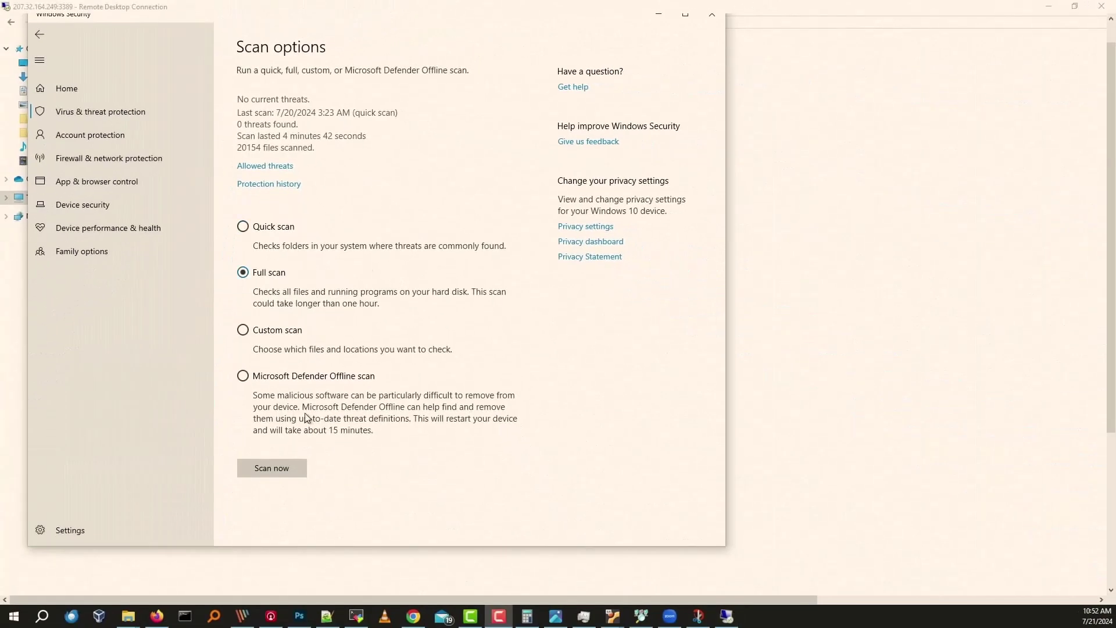
left_click(272, 469)
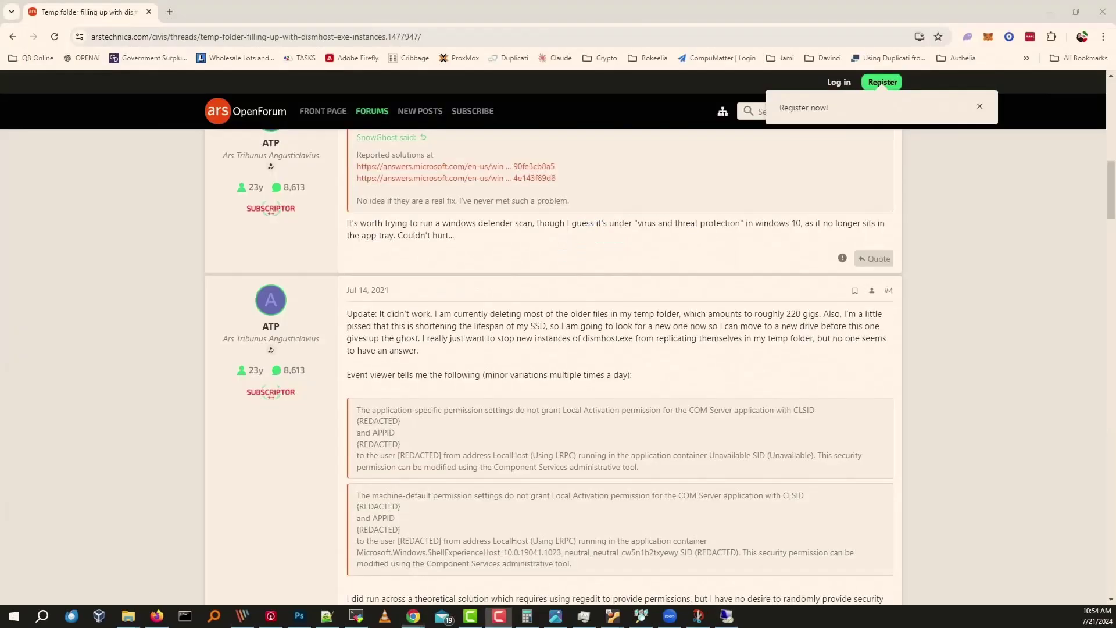
Review the opening posts of the Ars OpenForum thread "Temp folder filling up with dismhost.exe instances", highlighting its title
scroll(455, 301, "up", 12)
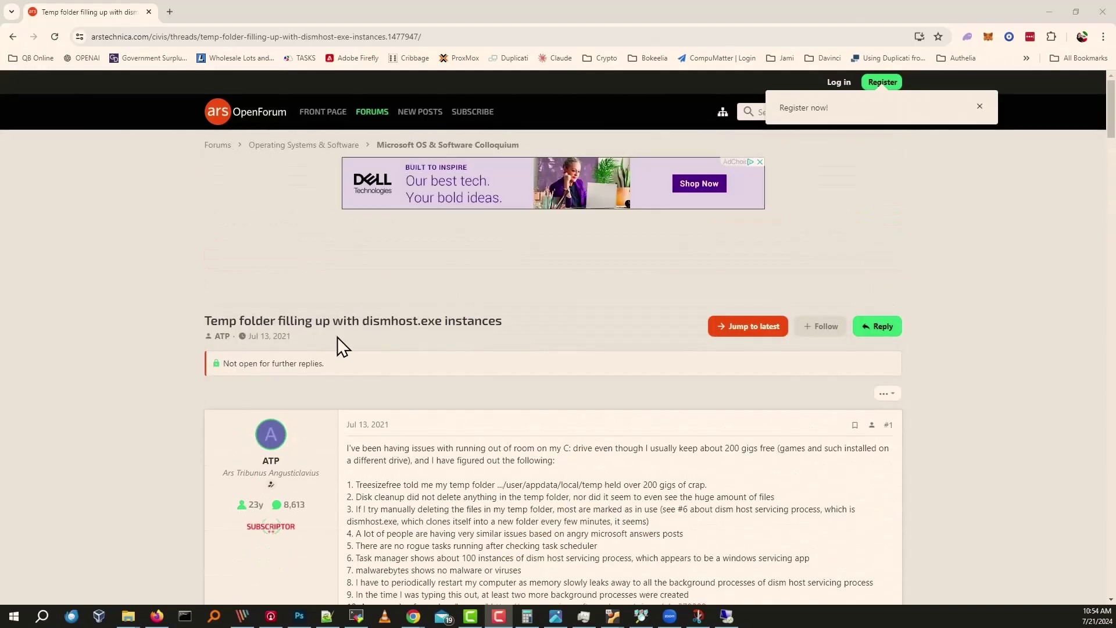
left_click_drag(210, 321, 425, 326)
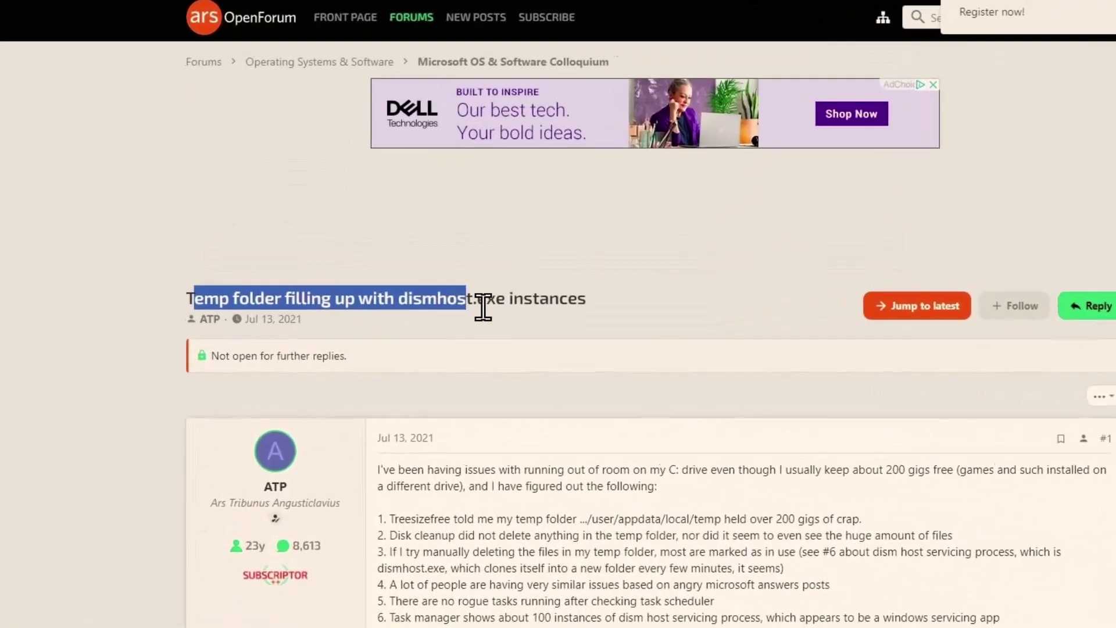
left_click_drag(483, 306, 587, 301)
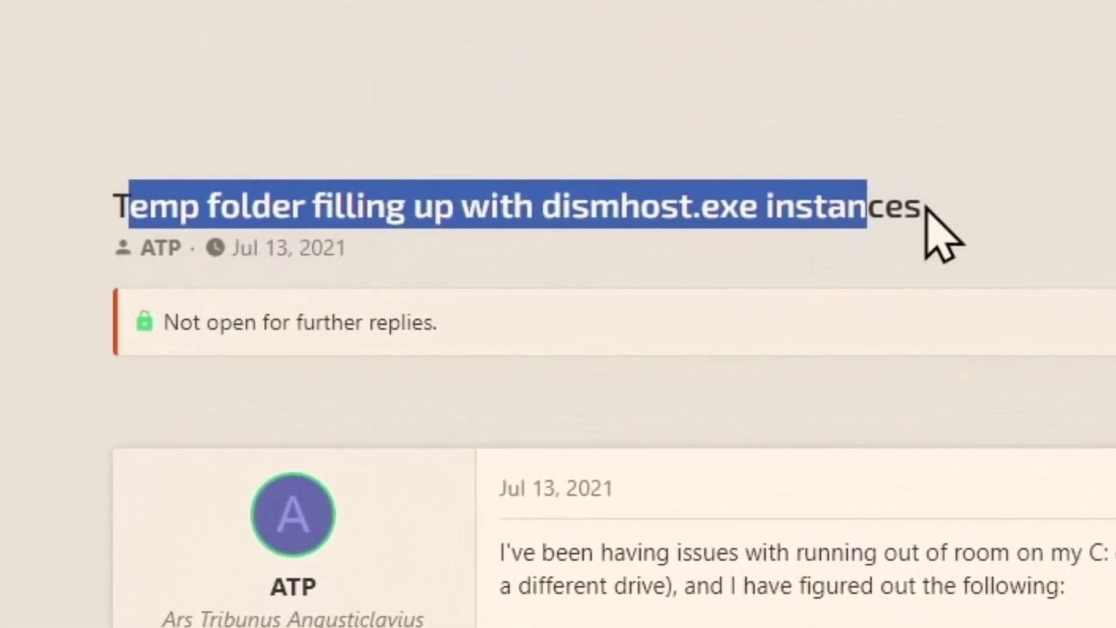
scroll(575, 317, "down", 7)
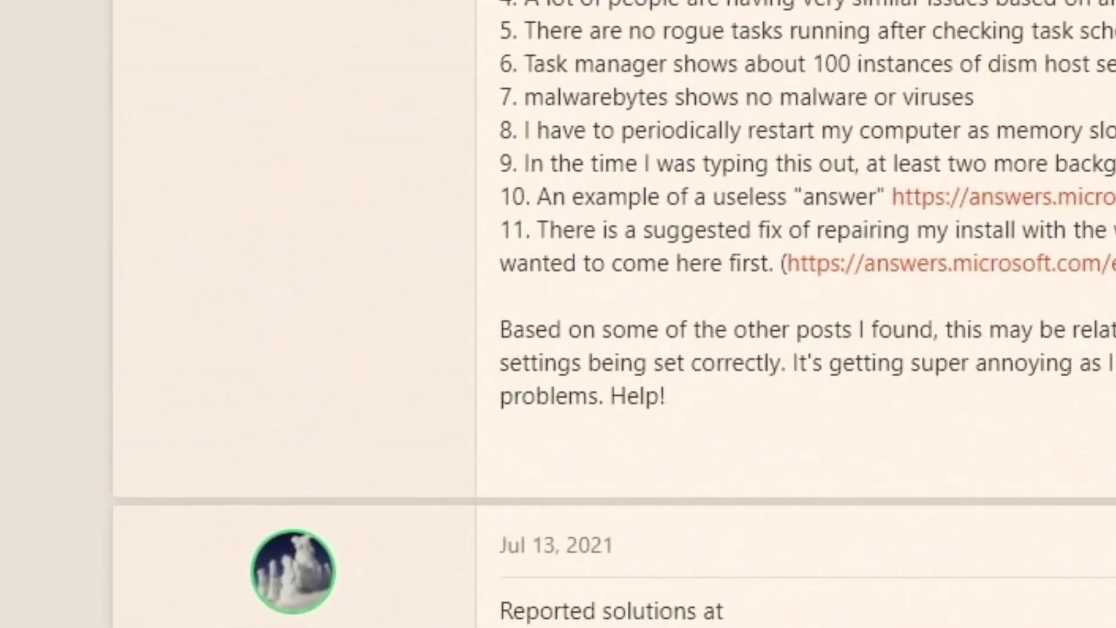
scroll(1, 138, "down", 10)
scroll(2, 140, "down", 2)
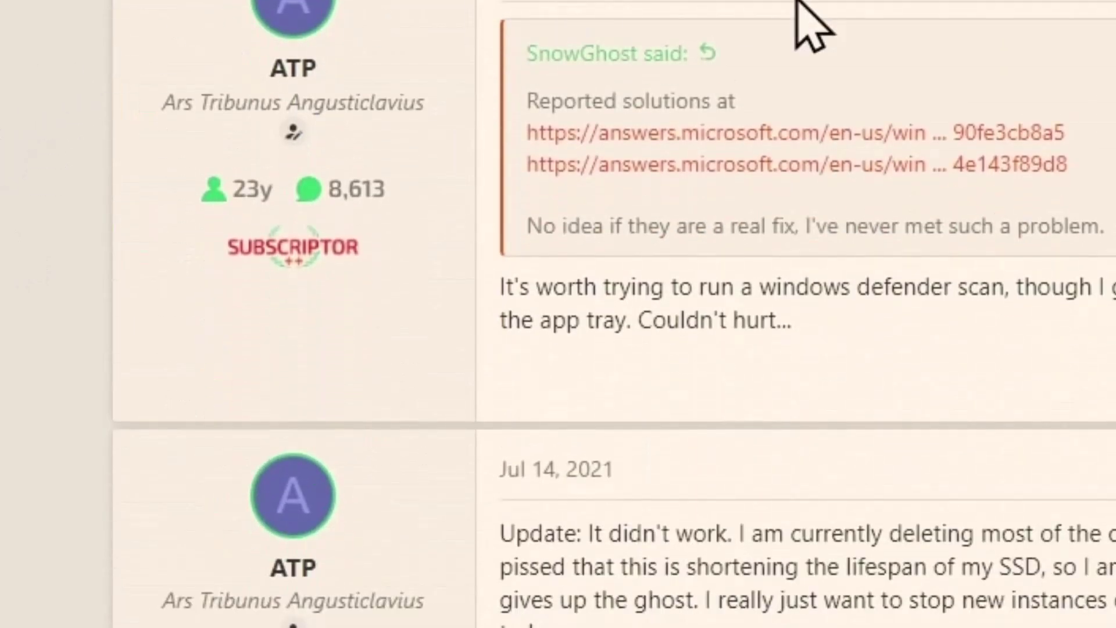
Highlight the Windows Defender scan suggestion and the Jul 14, 2021 update, and browse the remaining replies for other remedies
left_click_drag(501, 288, 1115, 287)
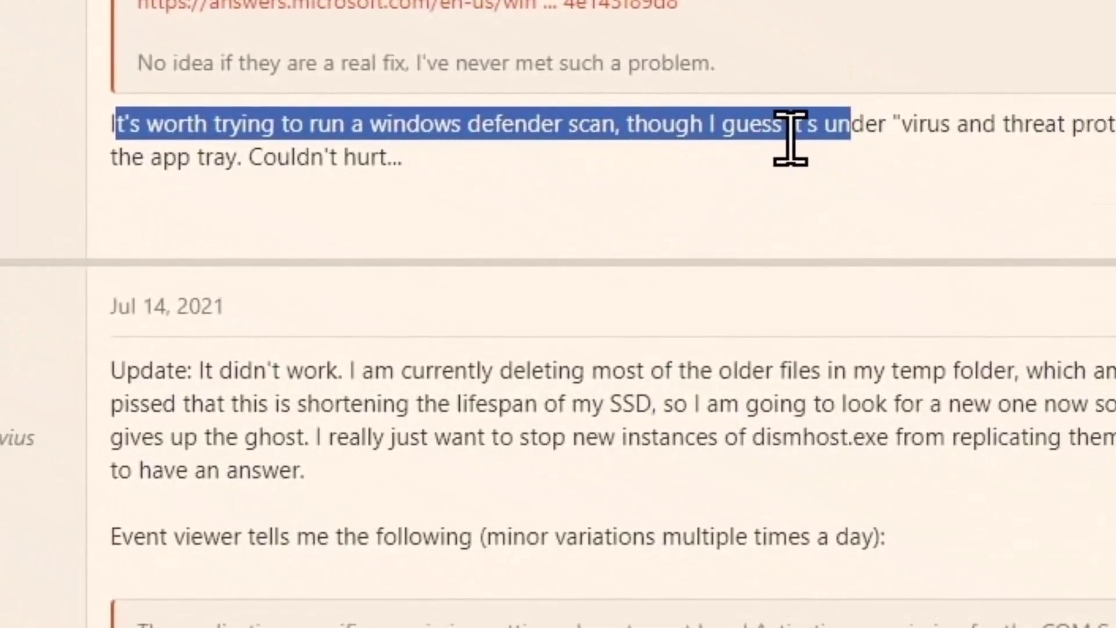
scroll(788, 139, "down", 3)
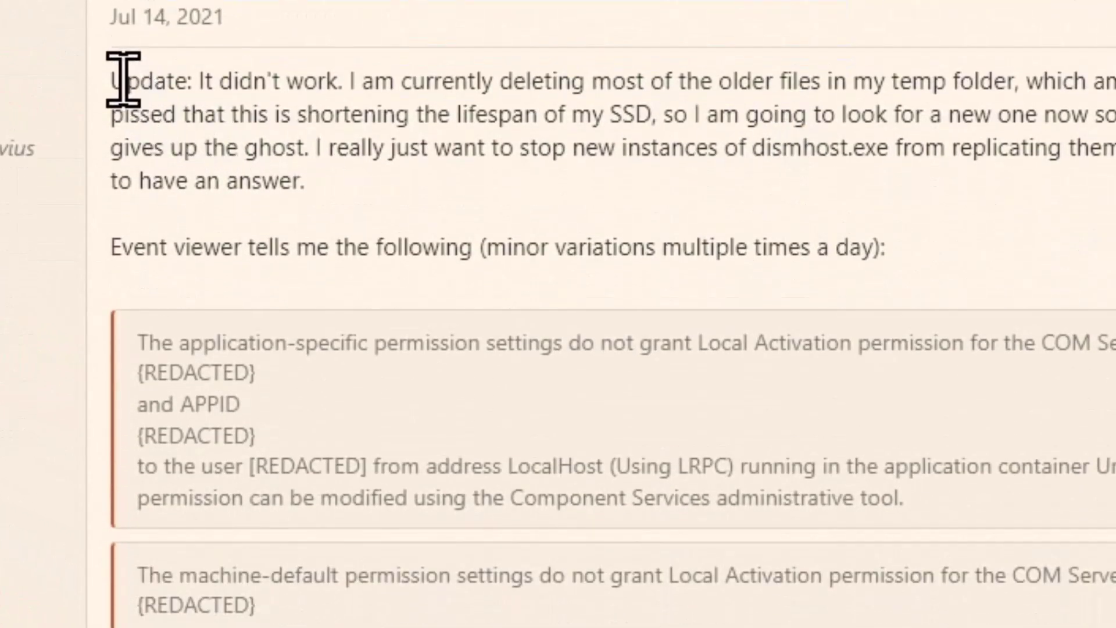
left_click_drag(126, 81, 665, 87)
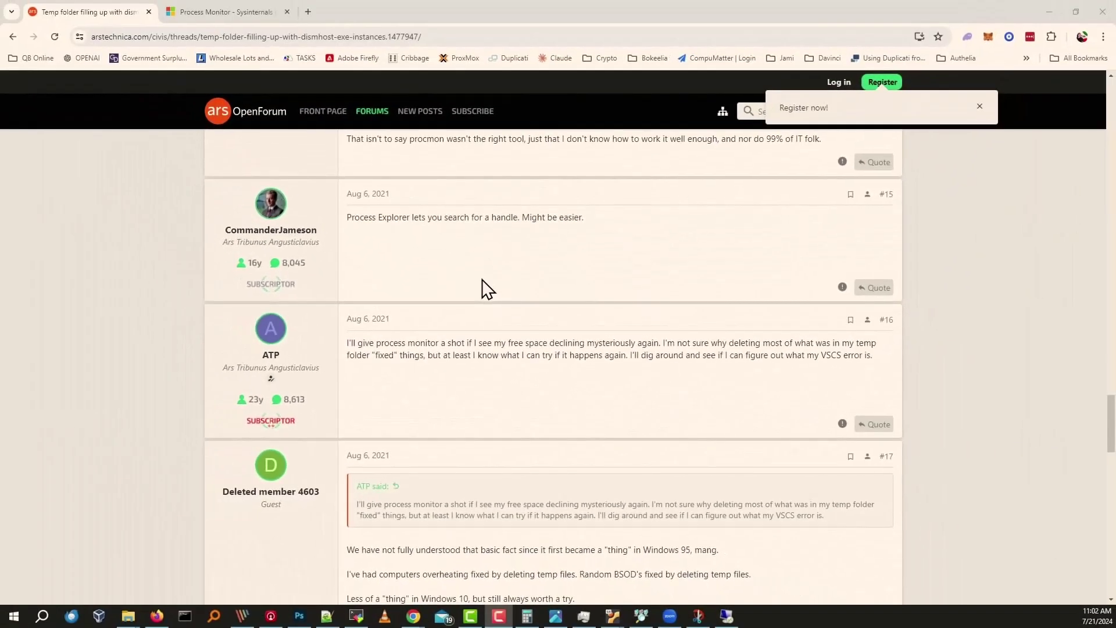
scroll(487, 289, "up", 20)
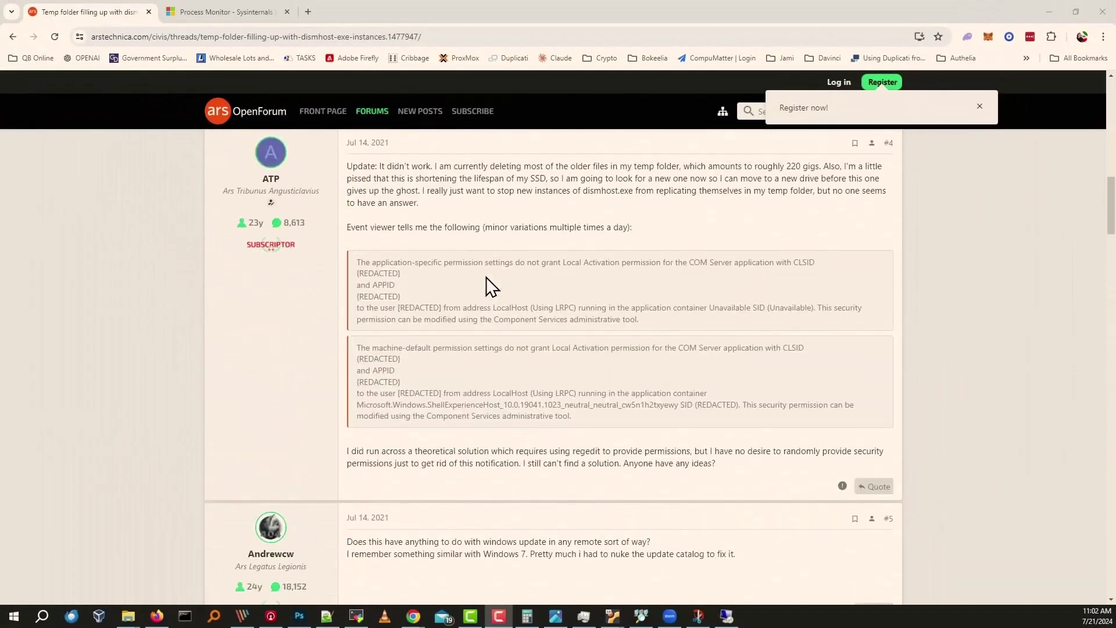
scroll(453, 284, "down", 20)
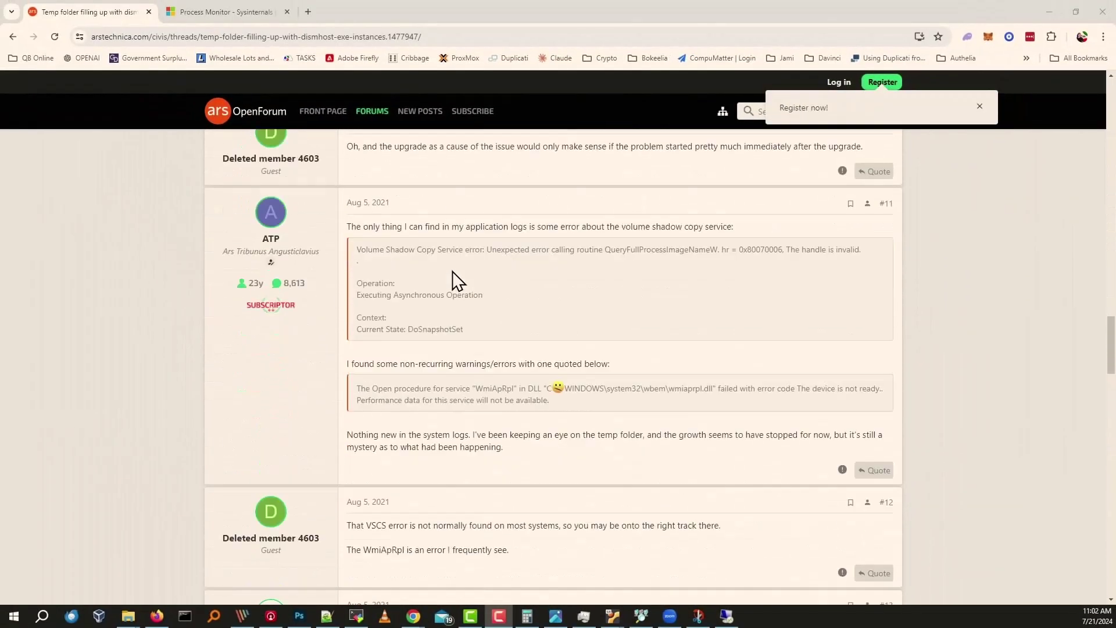
Read the remaining replies to the end of the thread, highlighting the Dec 2, 2021 reply praising the useful first post
scroll(459, 281, "down", 5)
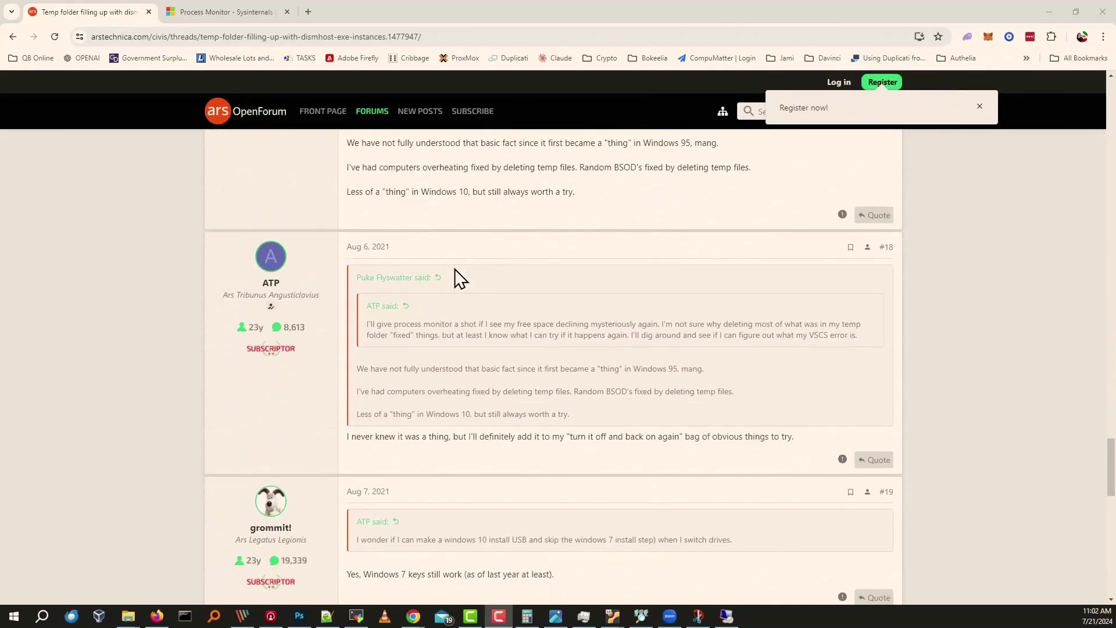
scroll(455, 268, "down", 20)
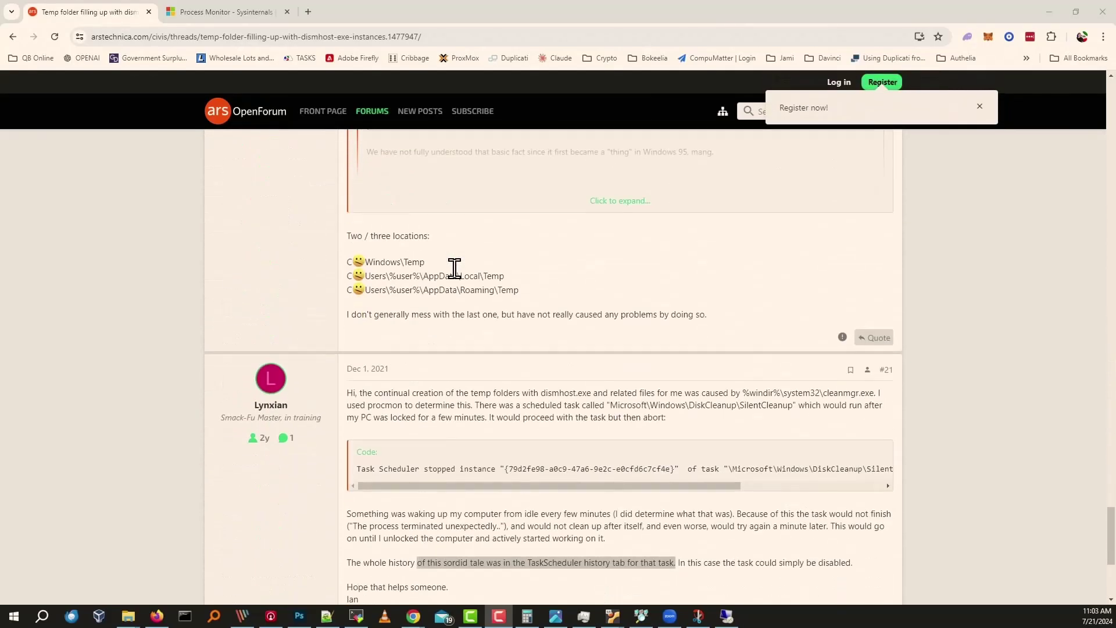
scroll(455, 268, "up", 1)
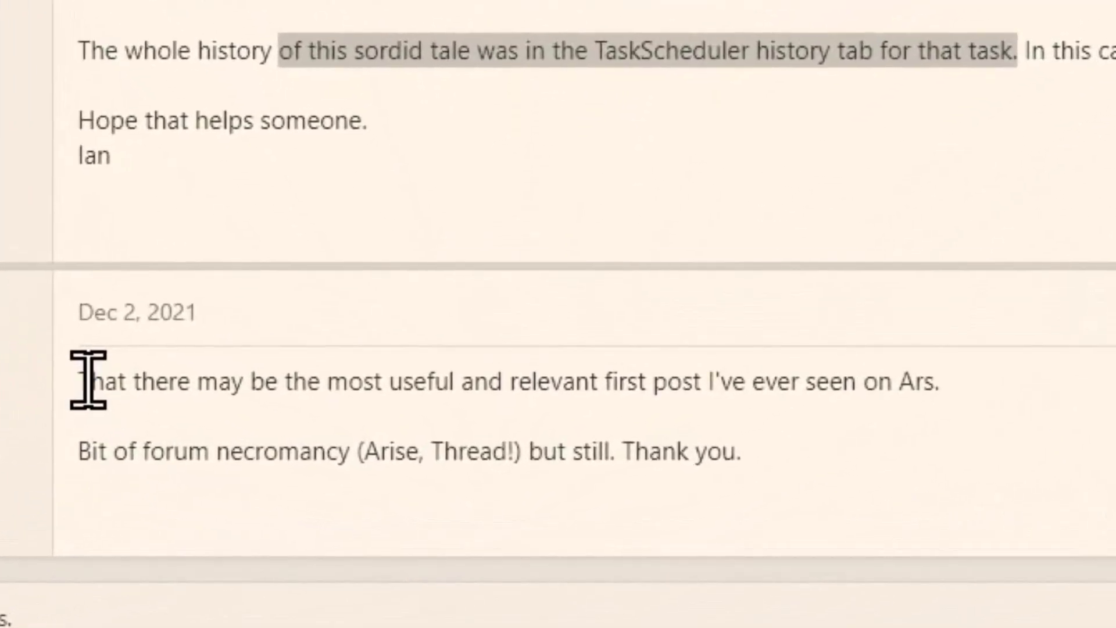
left_click_drag(351, 455, 635, 464)
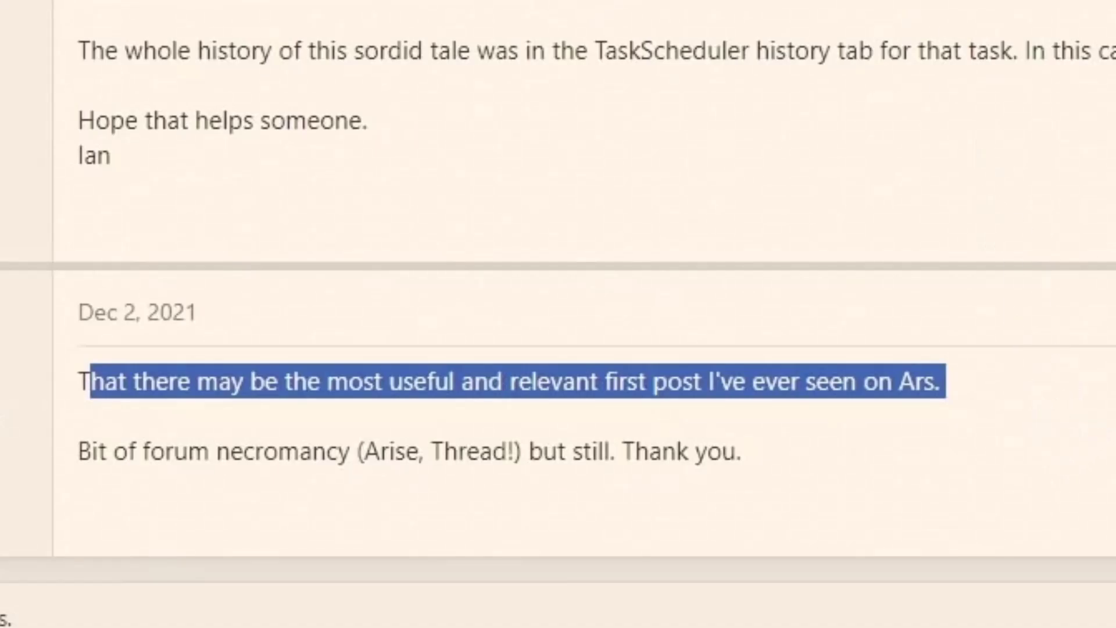
scroll(558, 313, "up", 1)
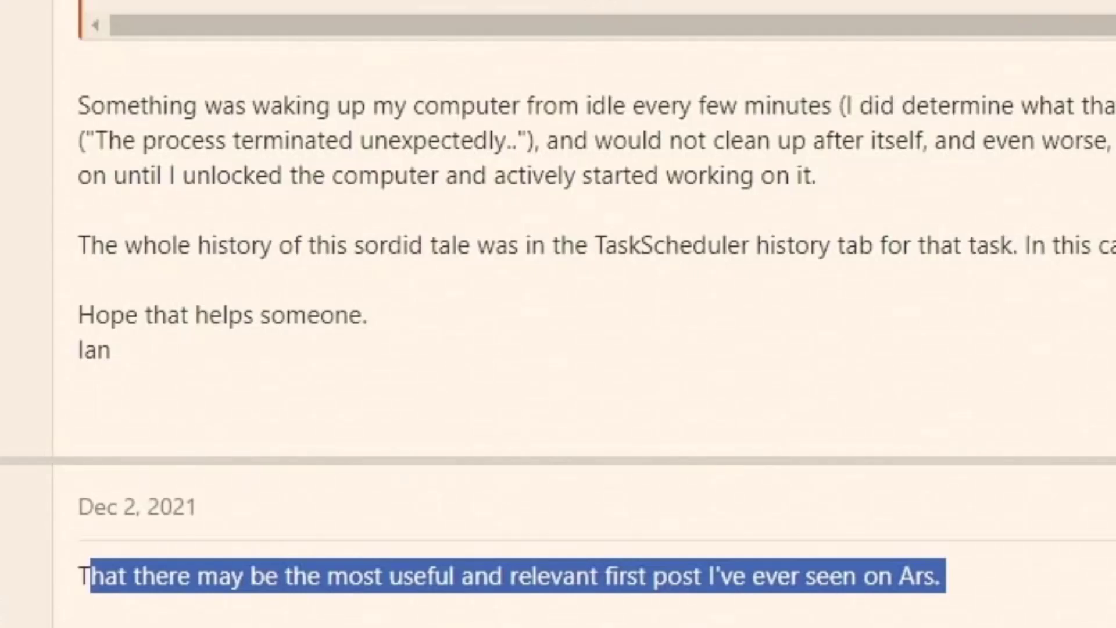
scroll(187, 45, "up", 3)
Examine the Dec 1, 2021 post on the SilentCleanup task, highlighting "Task Scheduler stopped instance" in its code block
left_click_drag(80, 186, 440, 183)
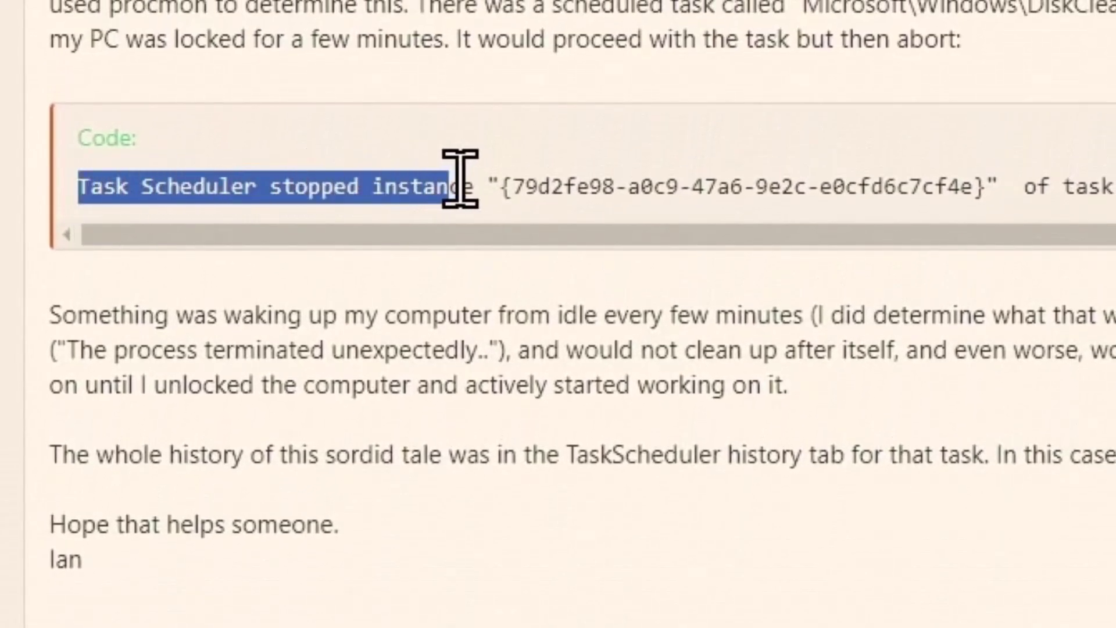
left_click_drag(460, 178, 483, 176)
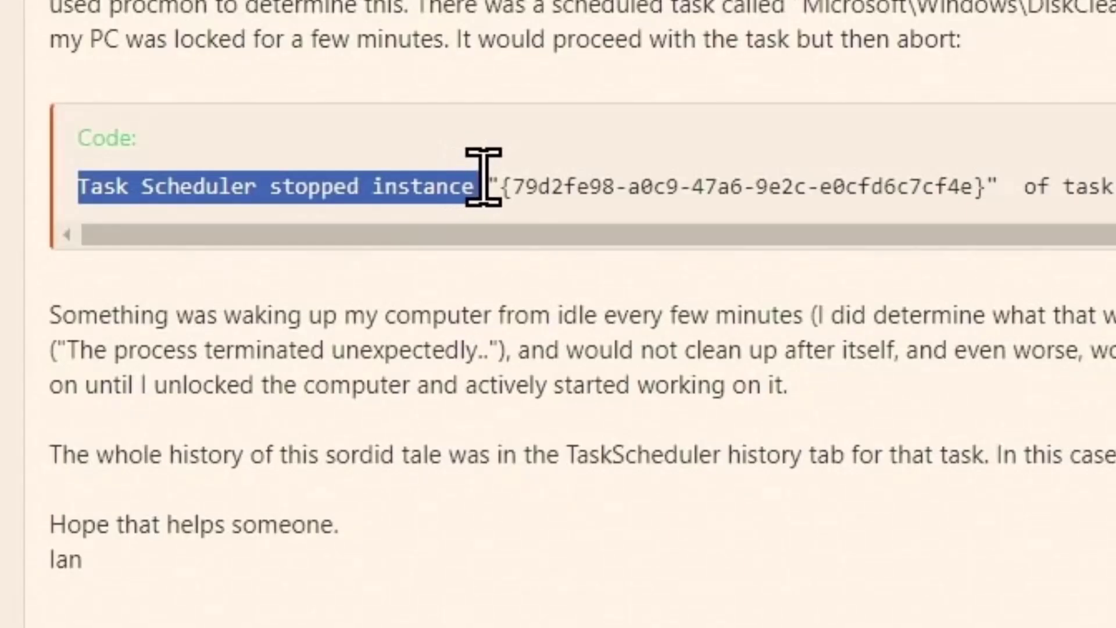
left_click(358, 172)
scroll(360, 172, "up", 3)
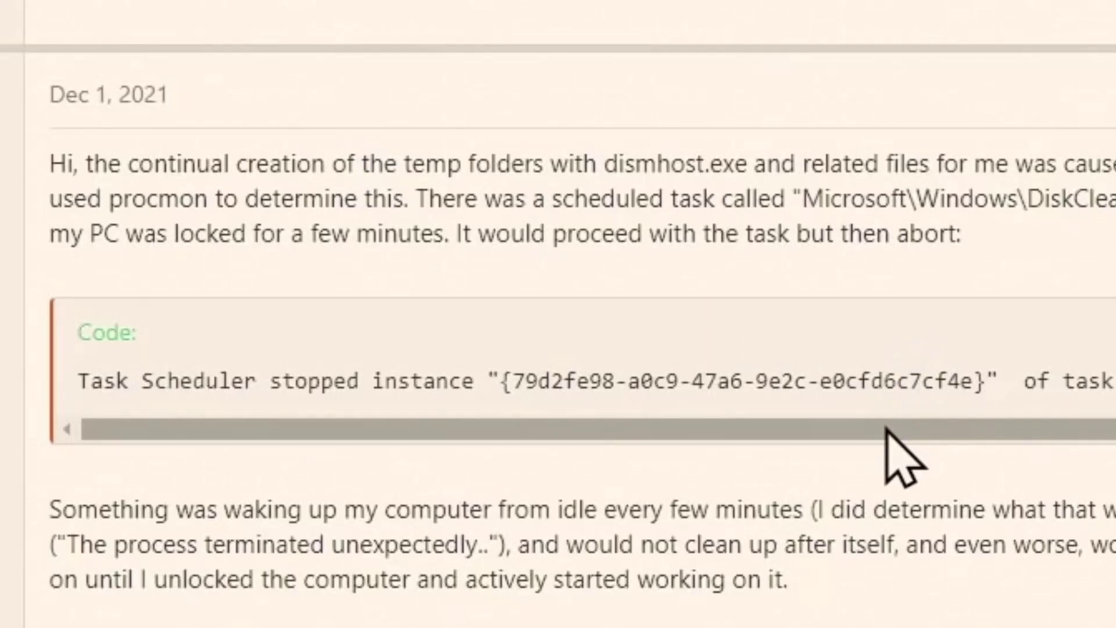
left_click_drag(888, 430, 636, 486)
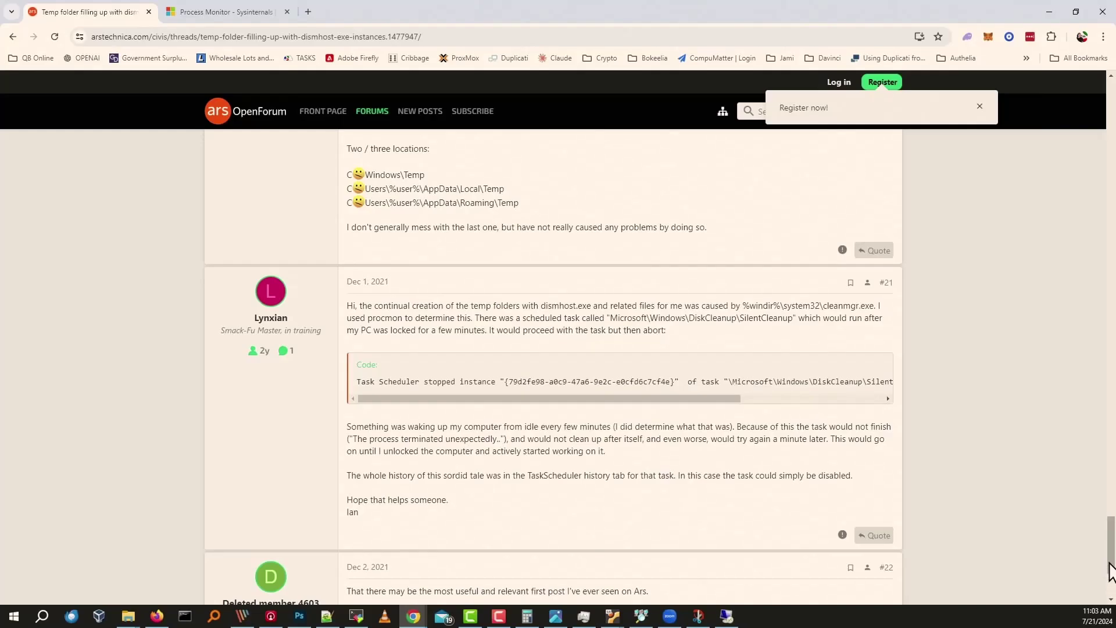
scroll(1110, 573, "down", 5)
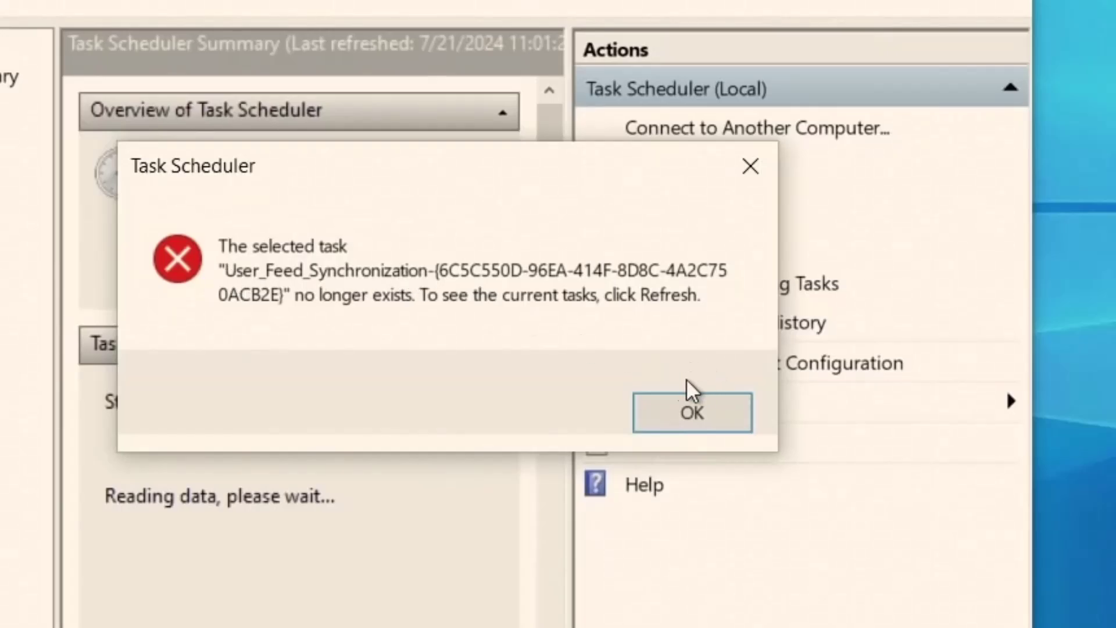
Dismiss the missing-task error in Task Scheduler on the remote machine and refresh the task list
left_click(691, 427)
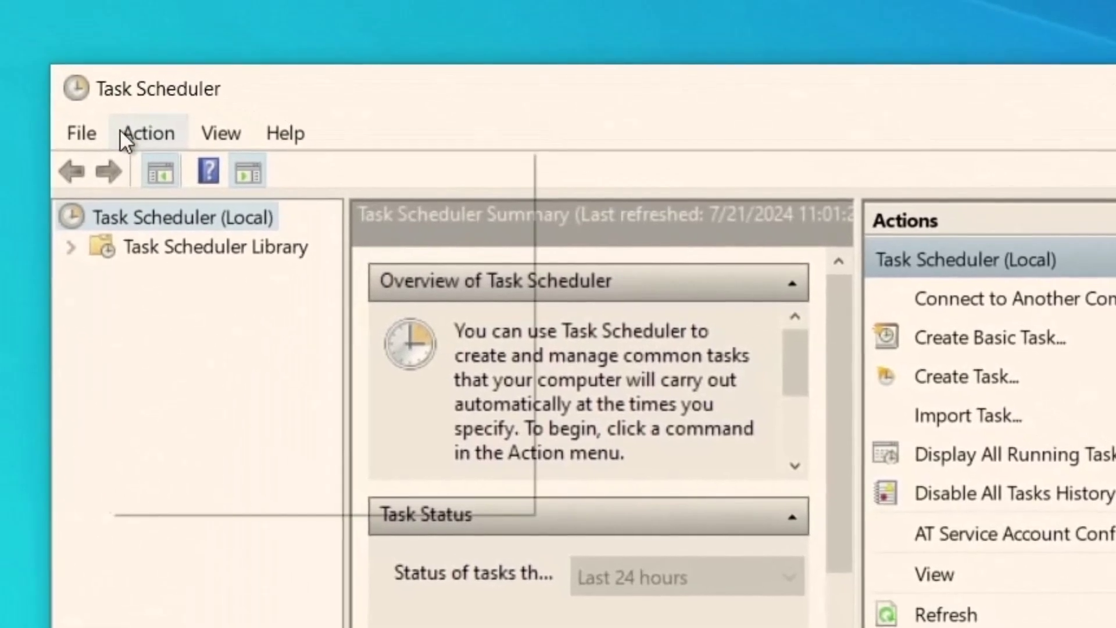
left_click(123, 132)
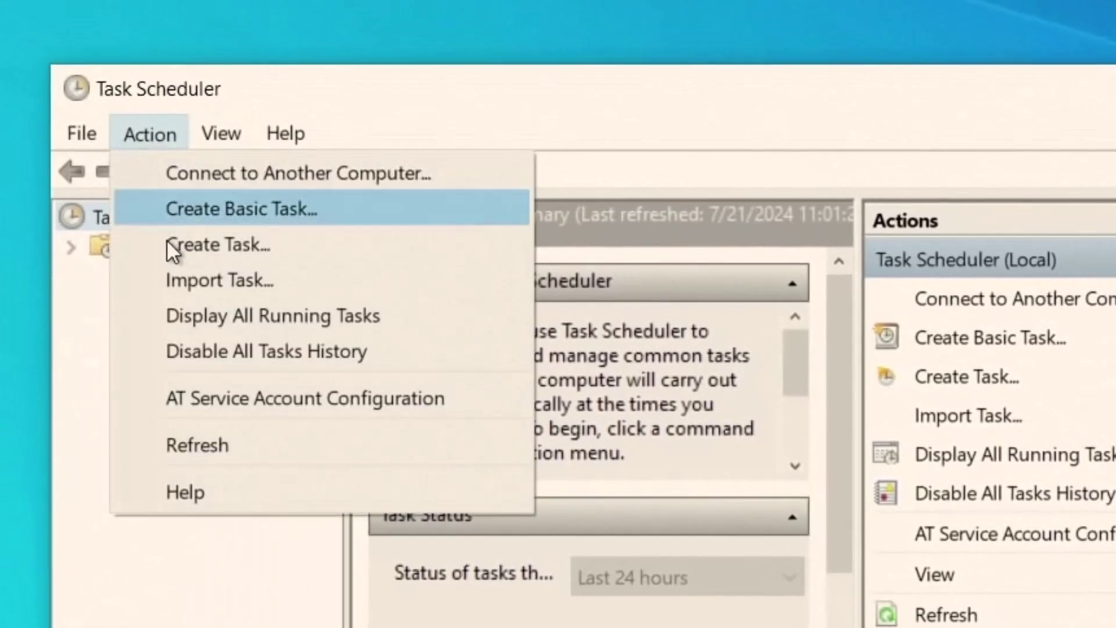
left_click(186, 444)
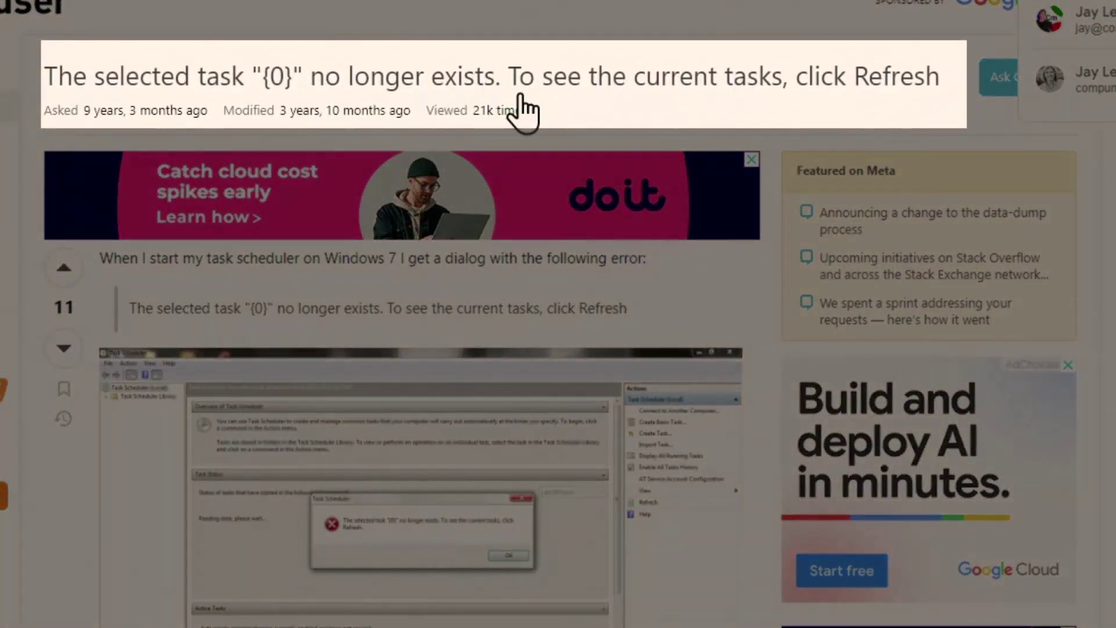
Read the Super User question on the missing-task error, highlighting the C:\Windows\System32\Tasks\ path and the backup advice in the accepted answer
scroll(558, 314, "down", 3)
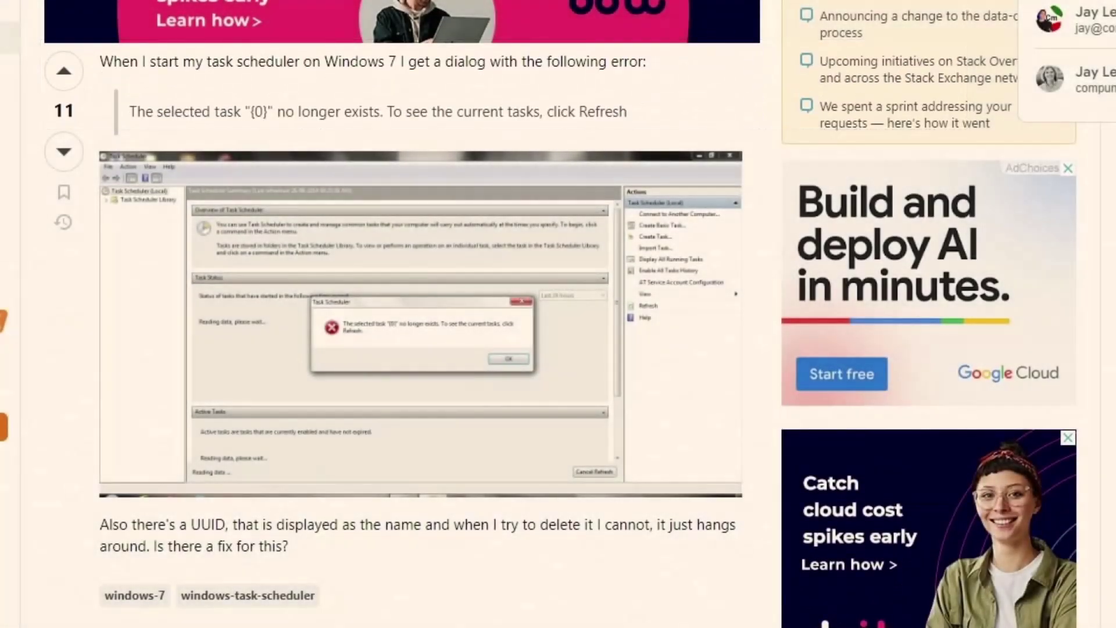
scroll(558, 314, "down", 3)
scroll(128, 400, "down", 2)
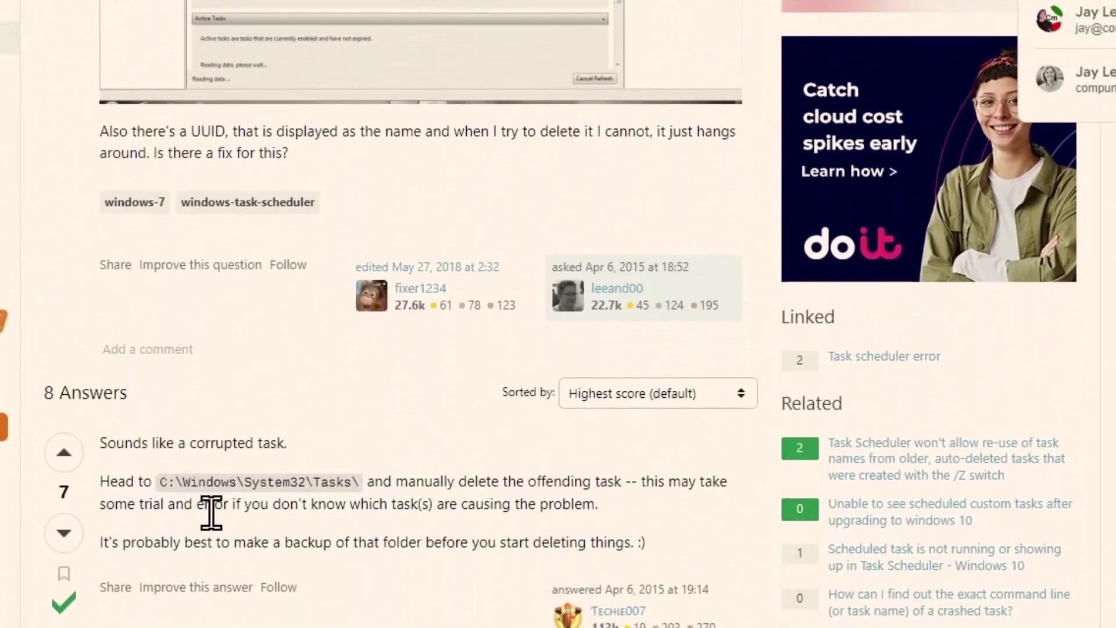
left_click_drag(159, 484, 361, 482)
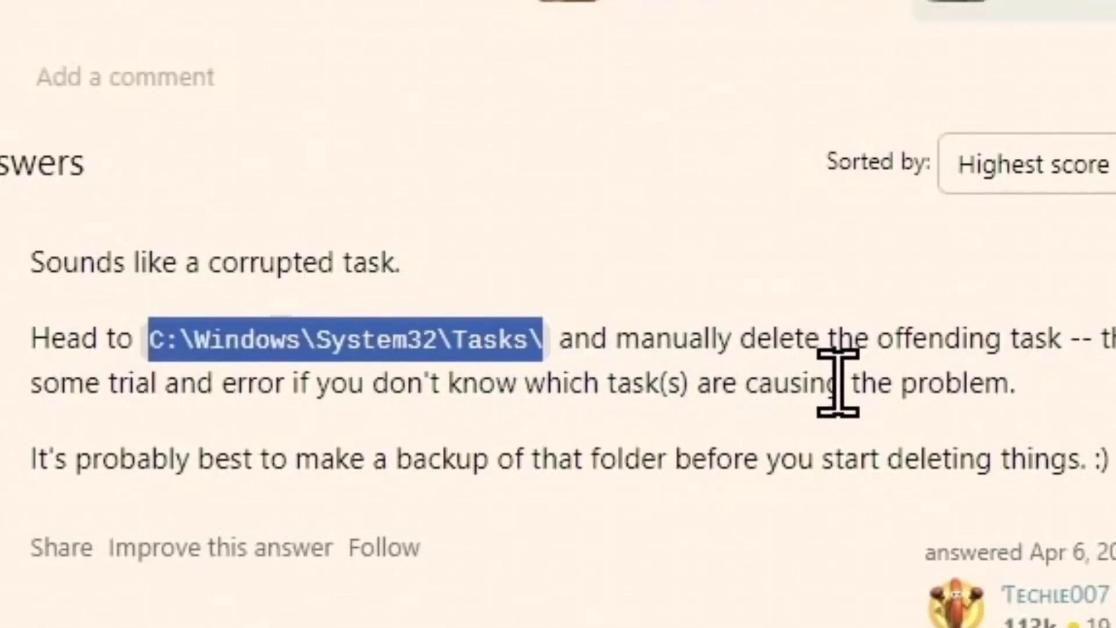
left_click_drag(14, 459, 681, 459)
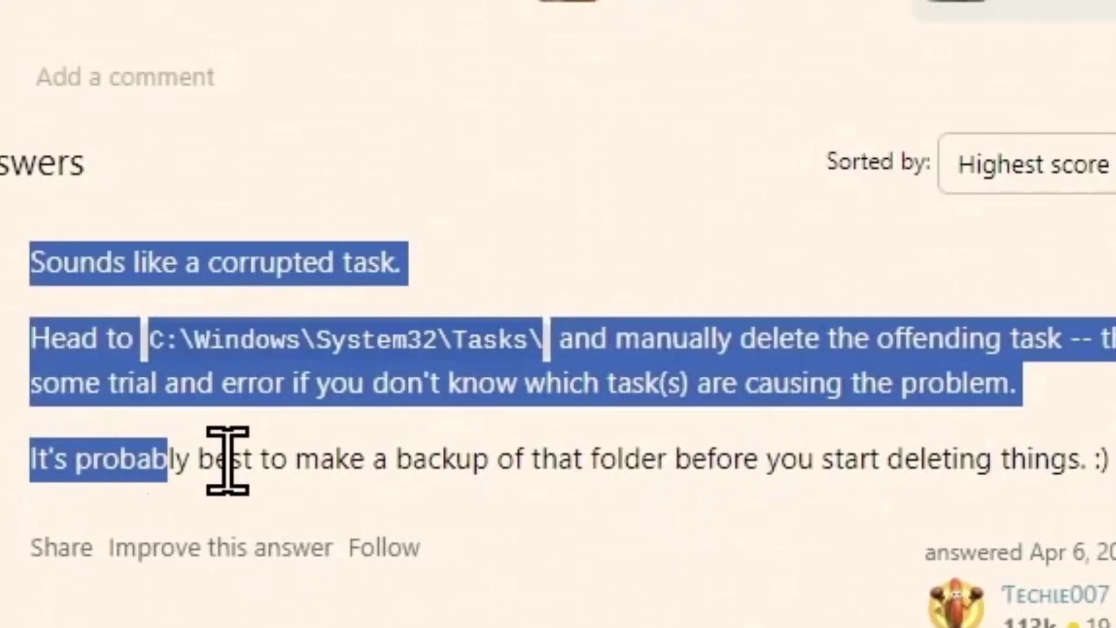
left_click(756, 518)
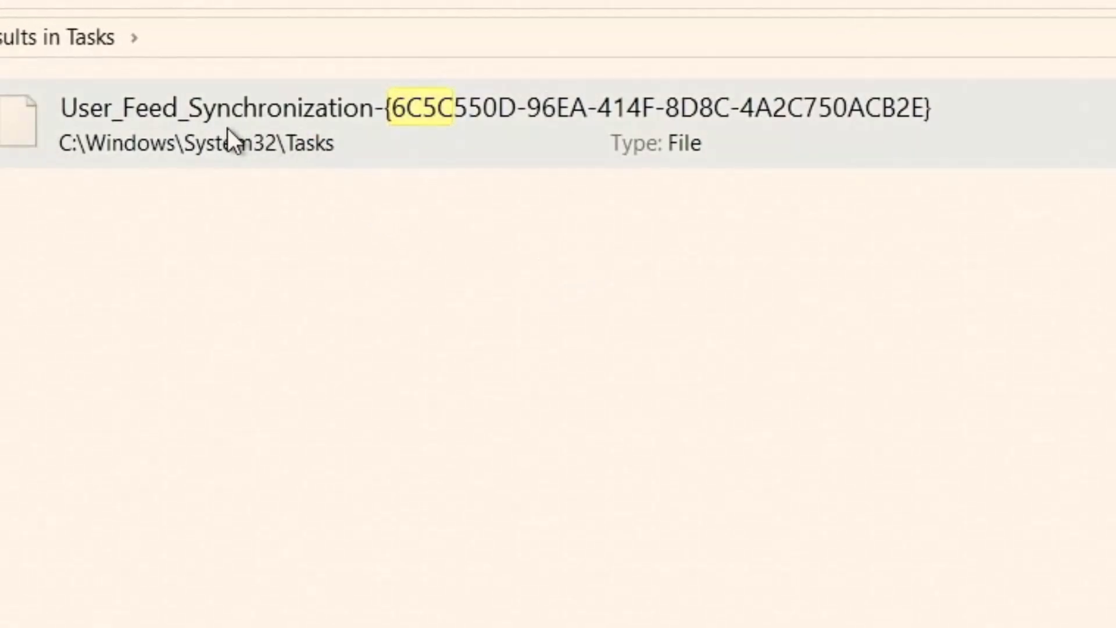
Delete the User_Feed_Synchronization-{6C5C550D-96EA-414F-8D8C-4A2C750ACB2E} file from C:\Windows\System32\Tasks and recheck the search for 6c5c
left_click(228, 129)
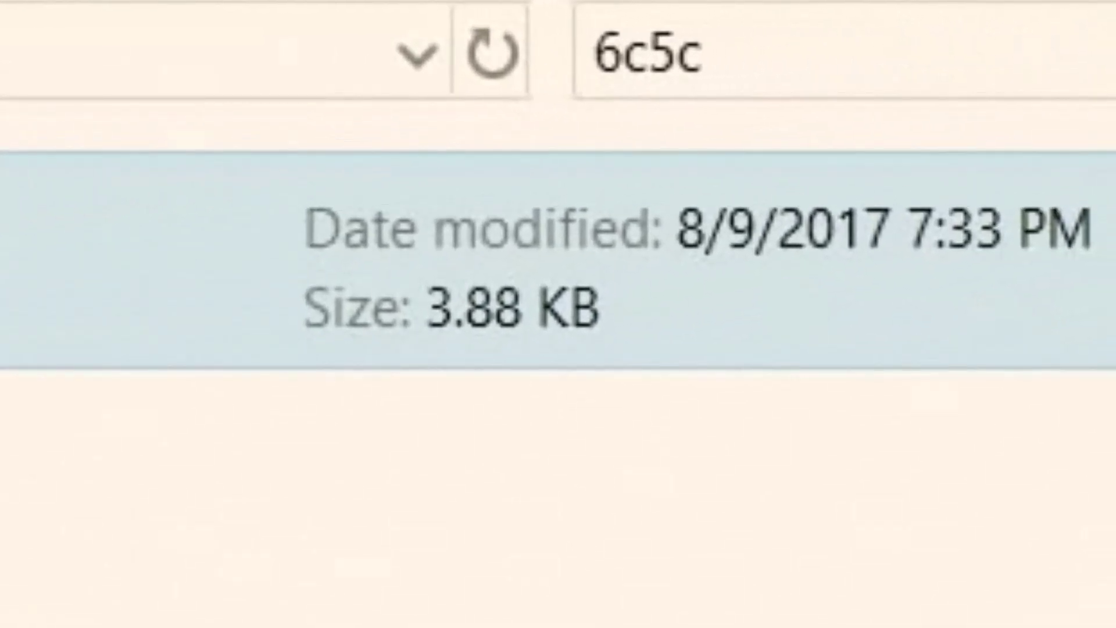
key("Delete")
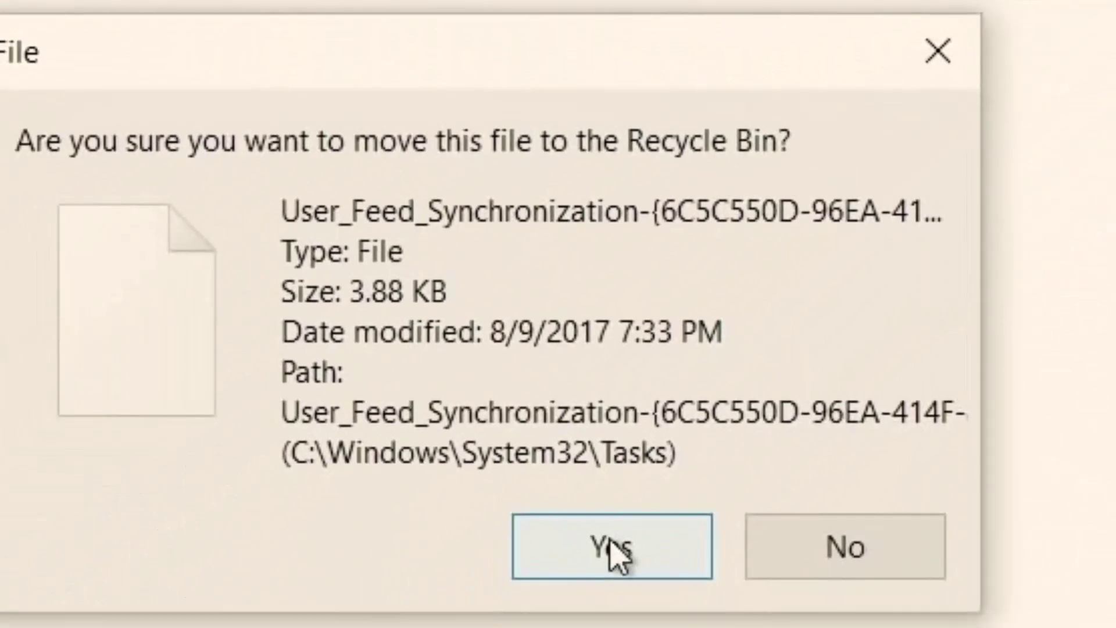
left_click(610, 544)
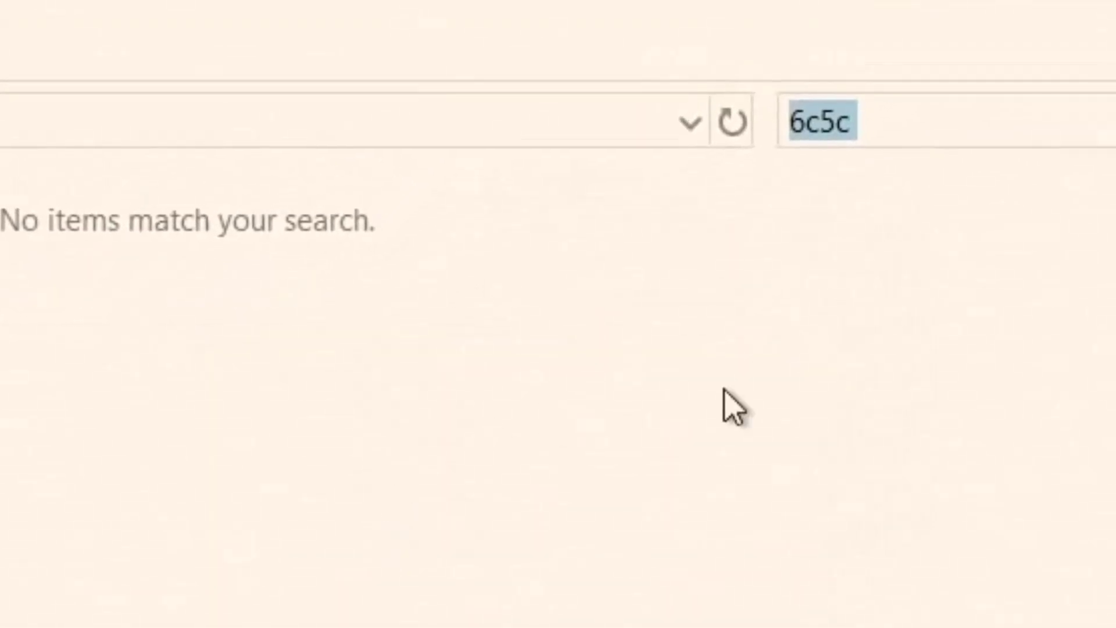
left_click(958, 114)
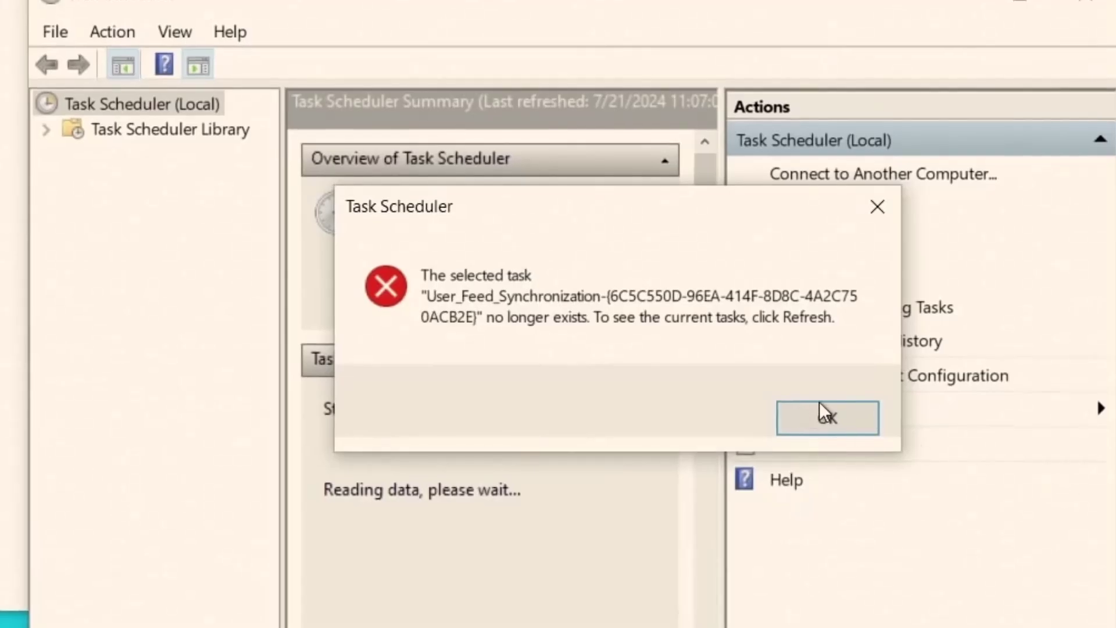
Return to Task Scheduler and refresh it to check whether the missing-task error persists
left_click(827, 417)
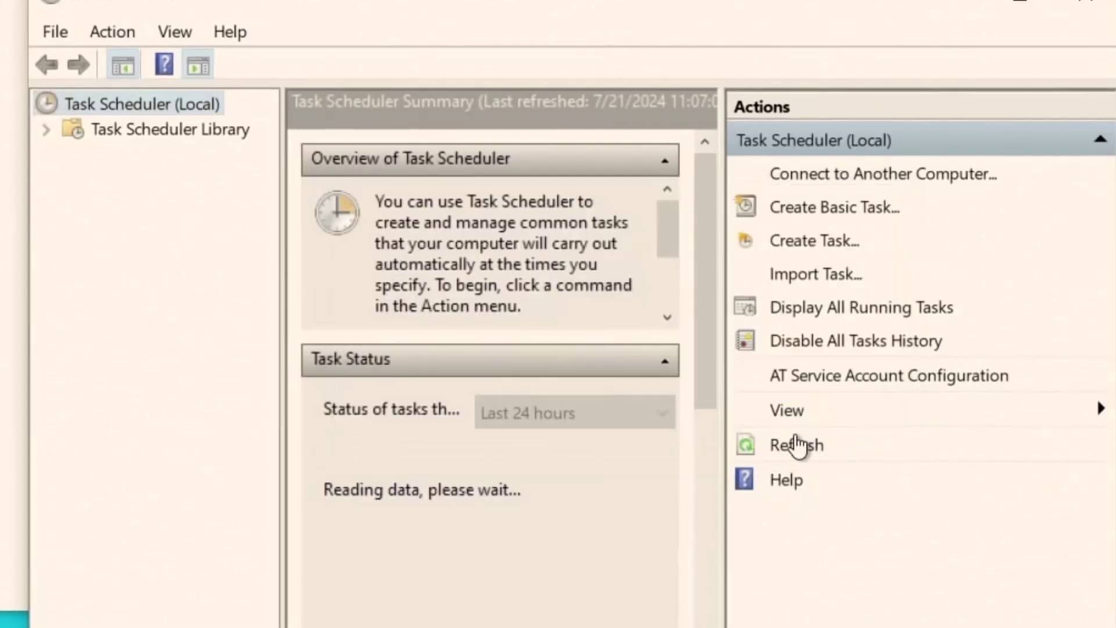
left_click(113, 33)
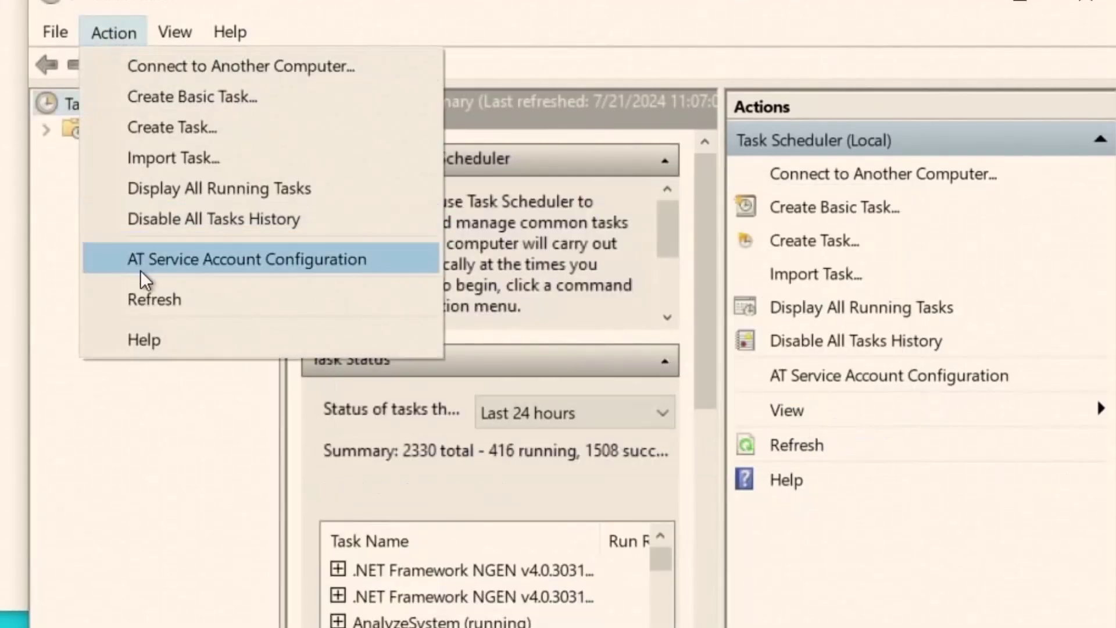
left_click(143, 305)
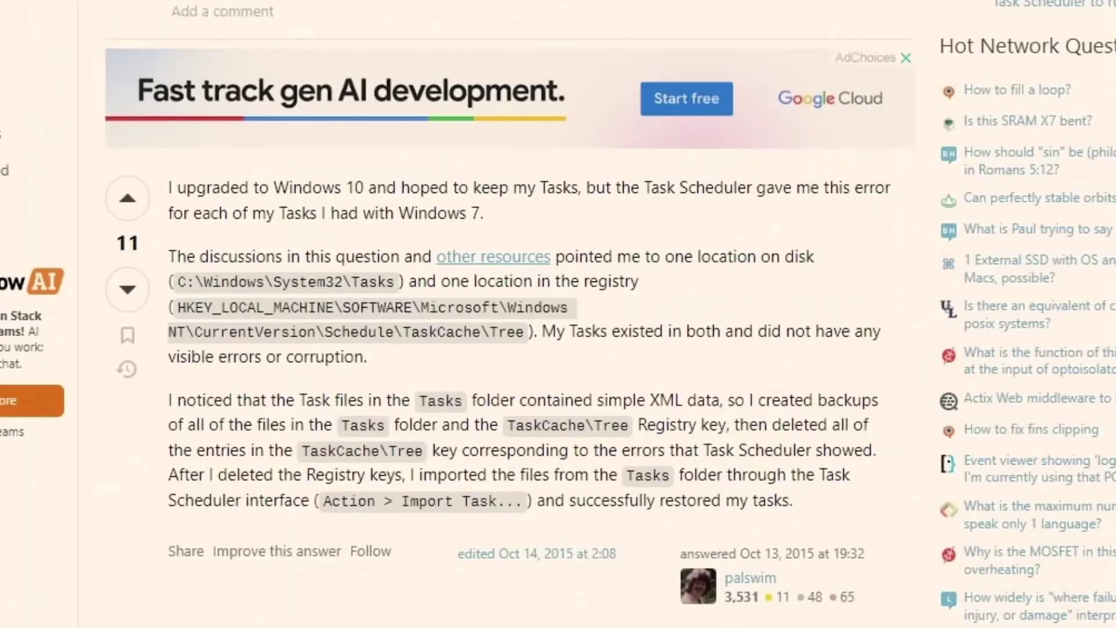
Highlight the comment under the accepted Super User answer about the Windows 10 quirk after deleting the task file
scroll(326, 279, "up", 5)
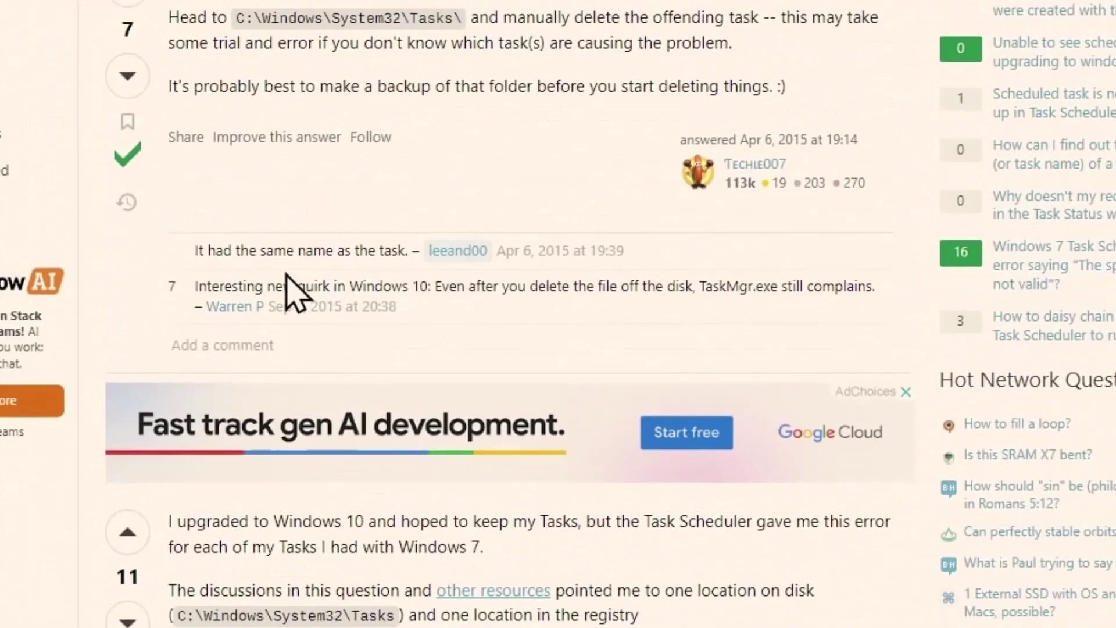
left_click_drag(192, 285, 532, 288)
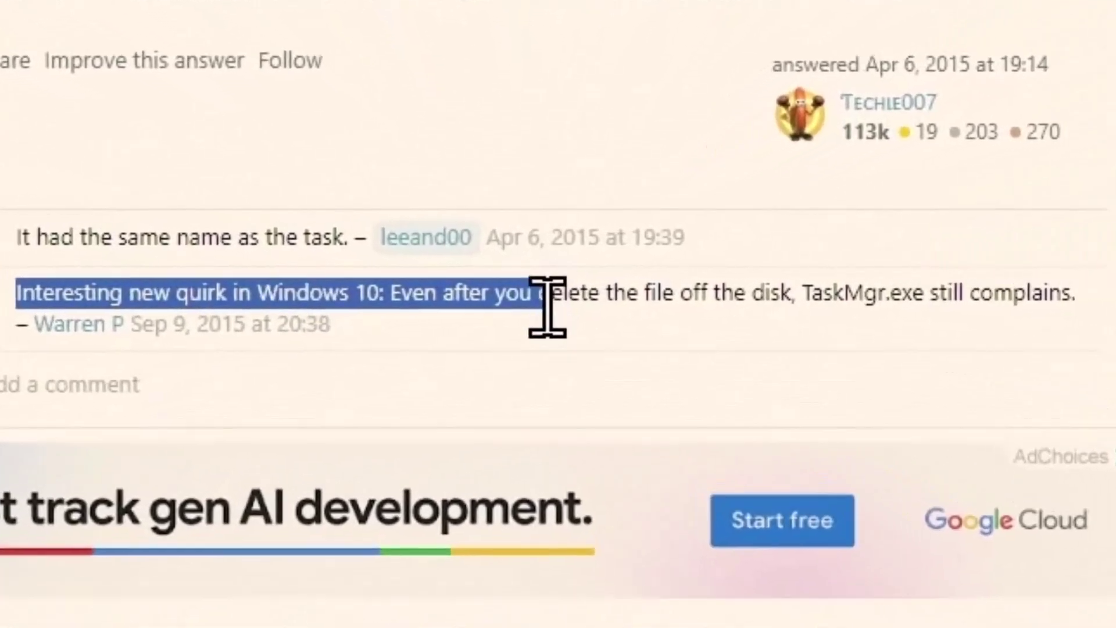
left_click(548, 320)
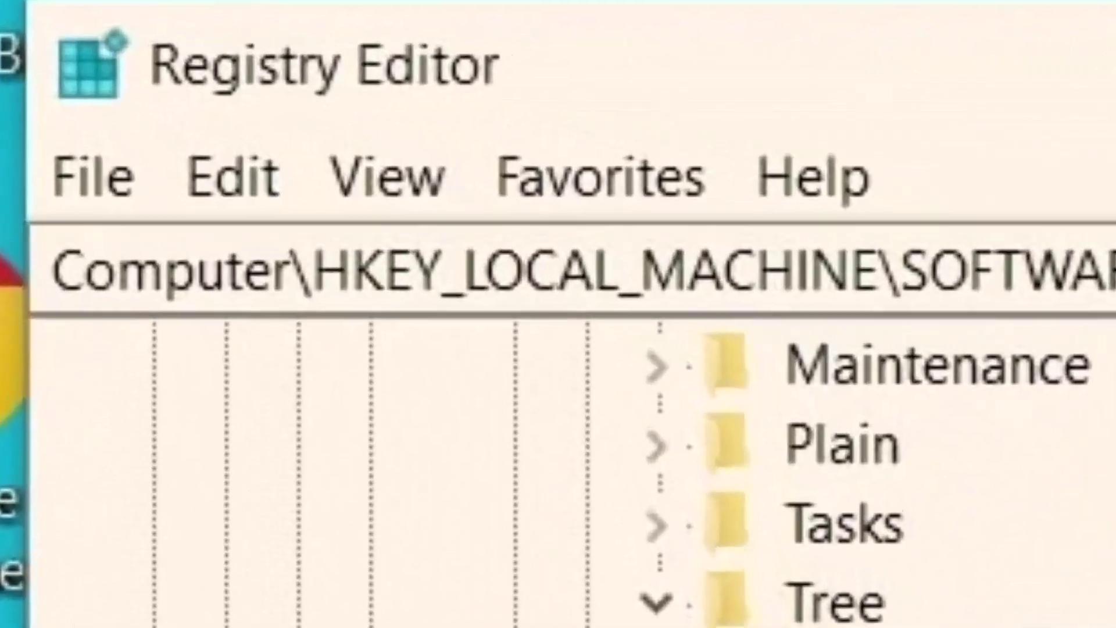
Highlight the Tasks folder and TaskCache\Tree registry paths in the second answer, and browse the Tree key's entries in Registry Editor
key("alt+Tab")
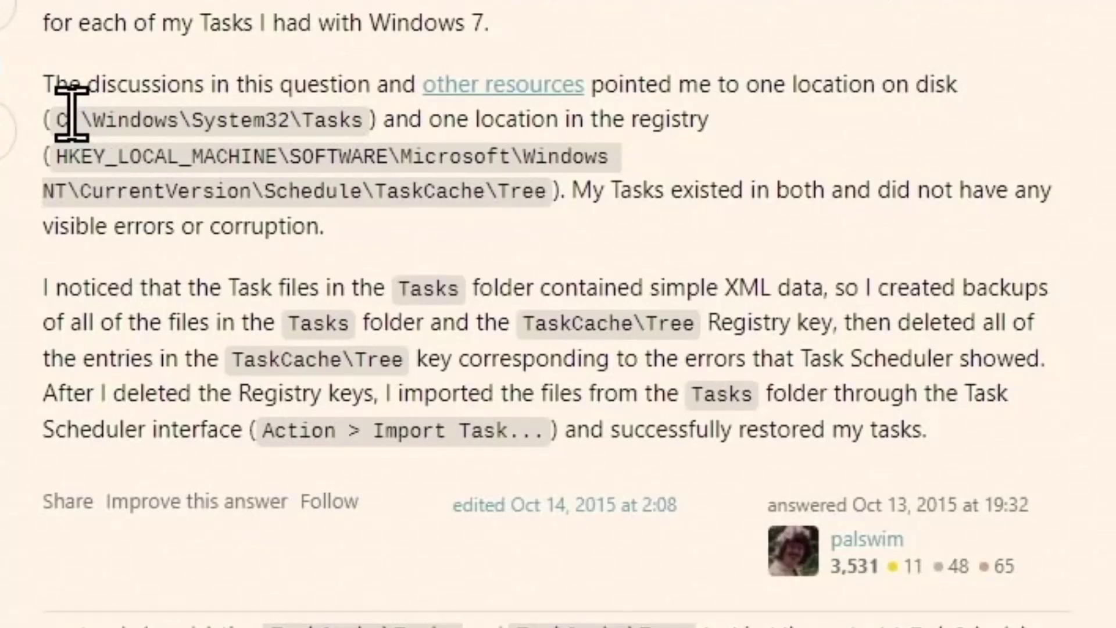
left_click_drag(61, 120, 343, 119)
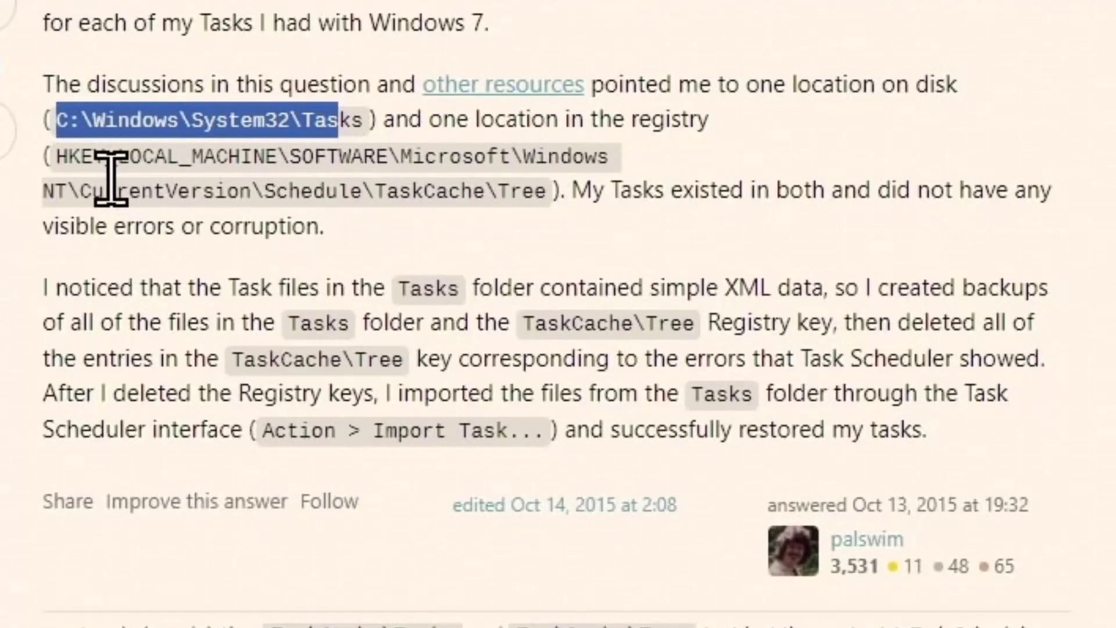
left_click_drag(56, 156, 540, 182)
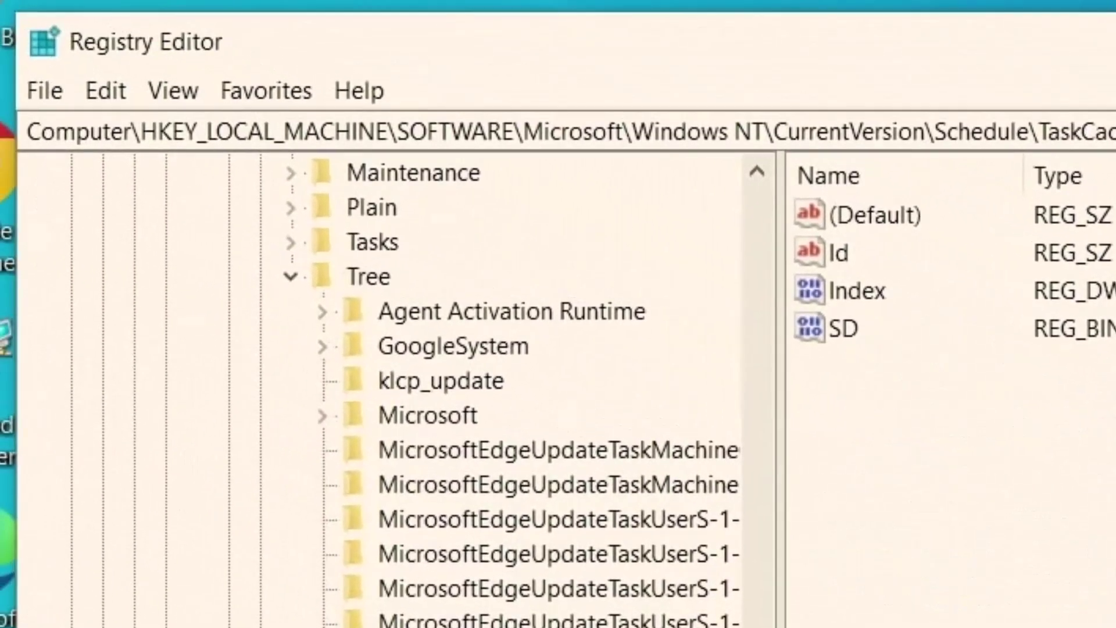
scroll(419, 406, "down", 10)
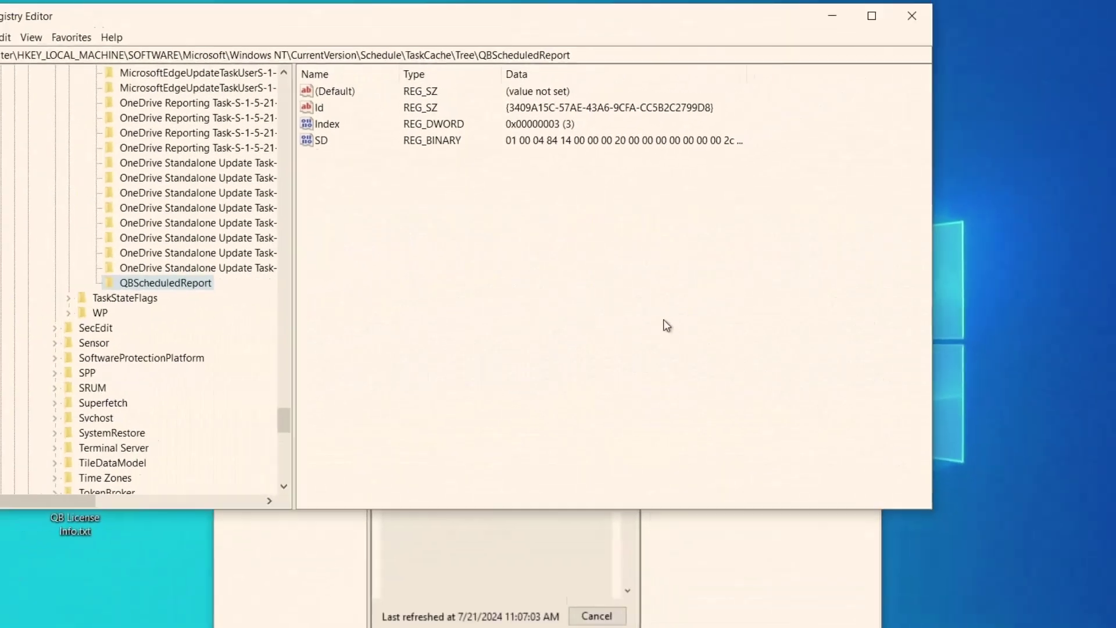
scroll(269, 278, "up", 2)
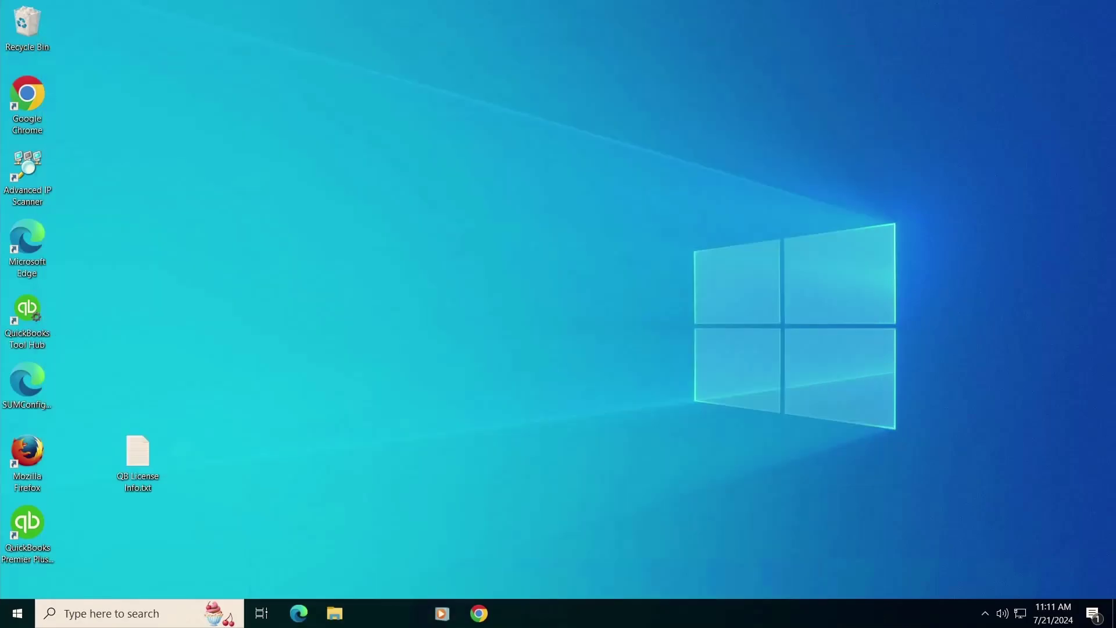
Find and open taskschd.msc, maximize Task Scheduler, and select the first OneDrive Reporting Task in the Task Scheduler Library
left_click(17, 613)
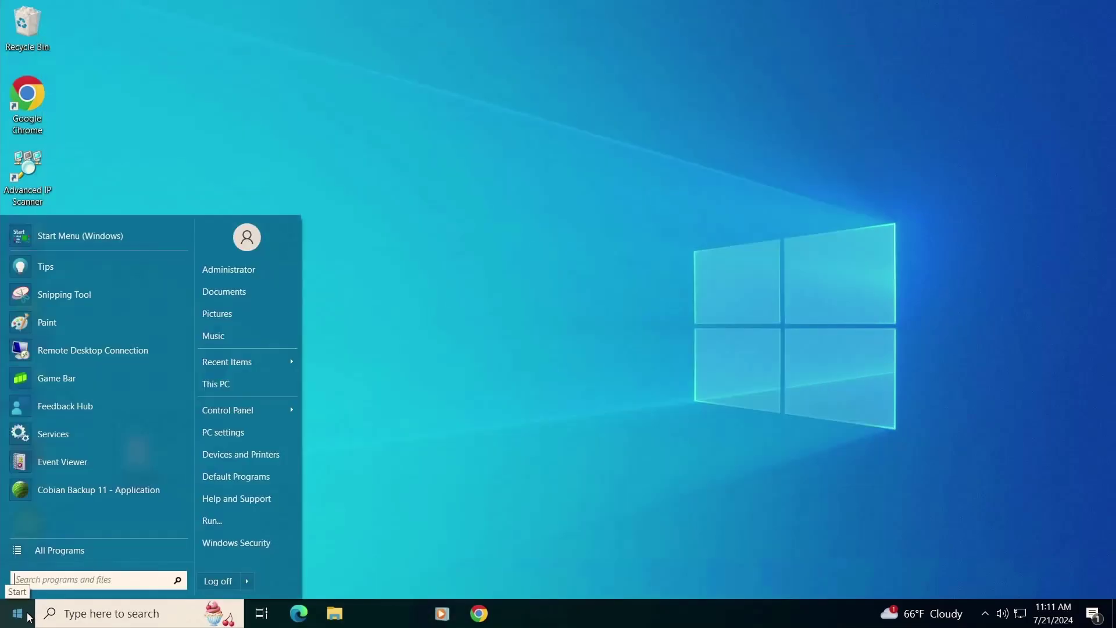
type("TASK")
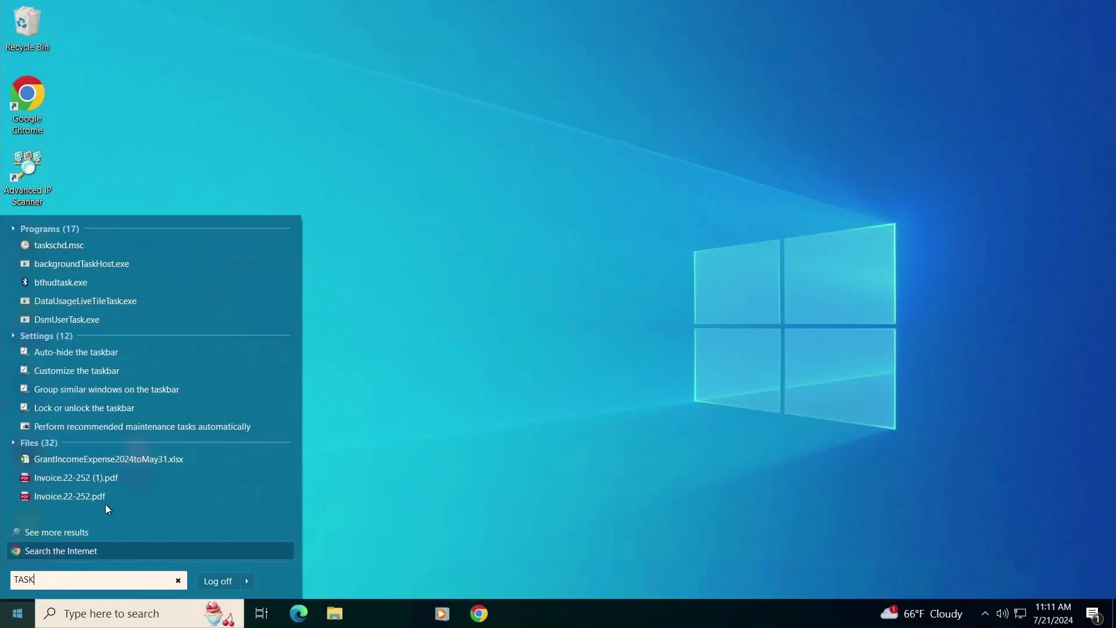
left_click(74, 246)
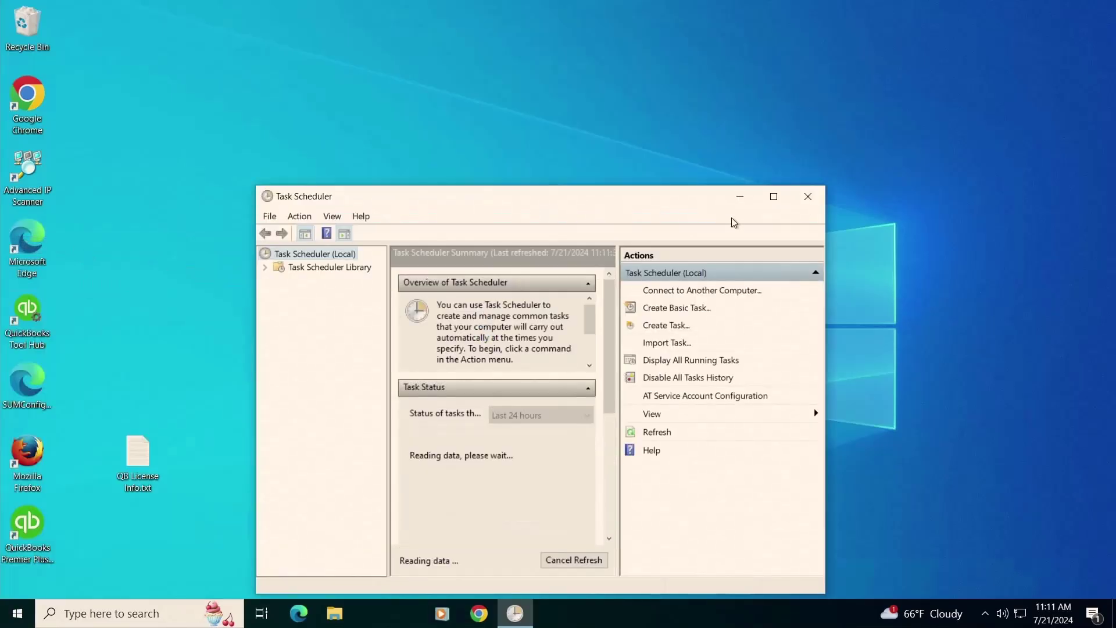
left_click(774, 196)
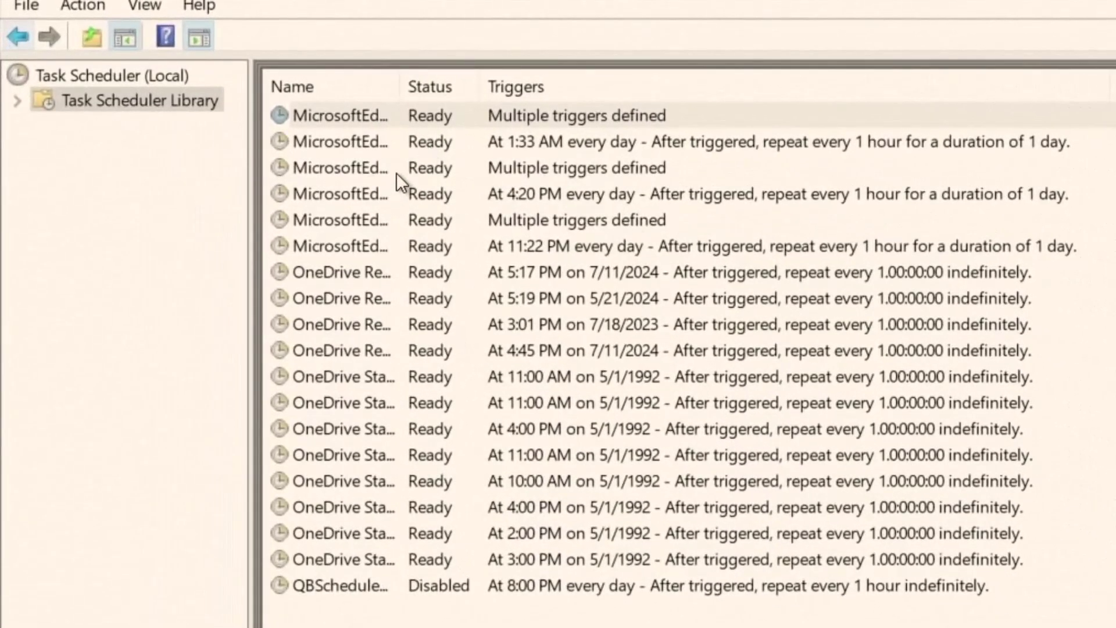
left_click(340, 274)
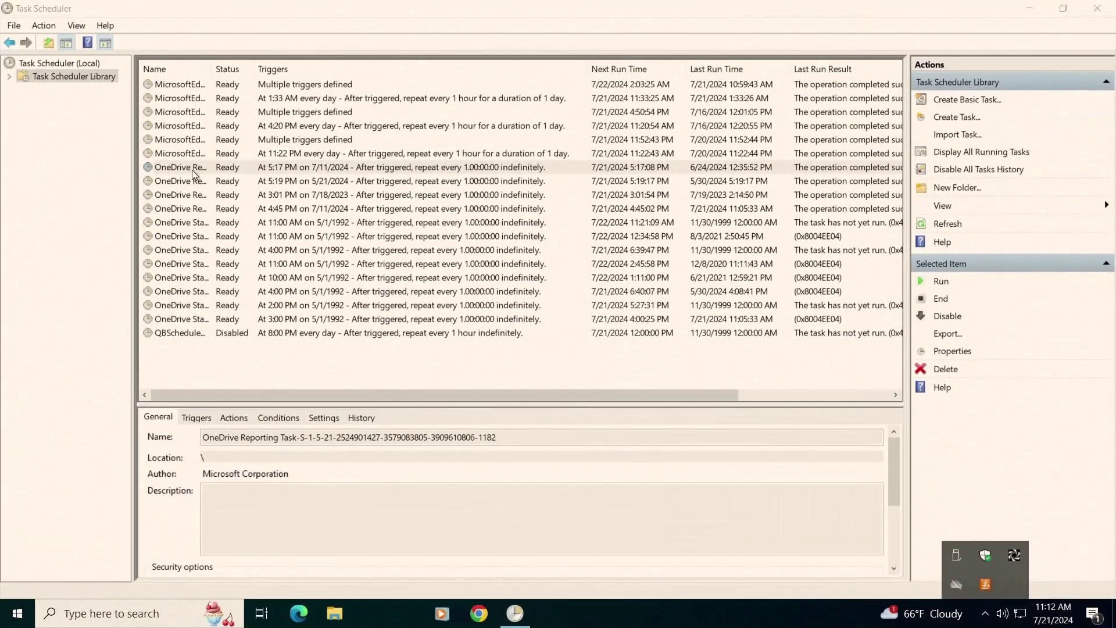
Widen the Name column and delete all OneDrive Reporting and OneDrive Standalone Update tasks from the Task Scheduler Library
left_click_drag(212, 69, 277, 68)
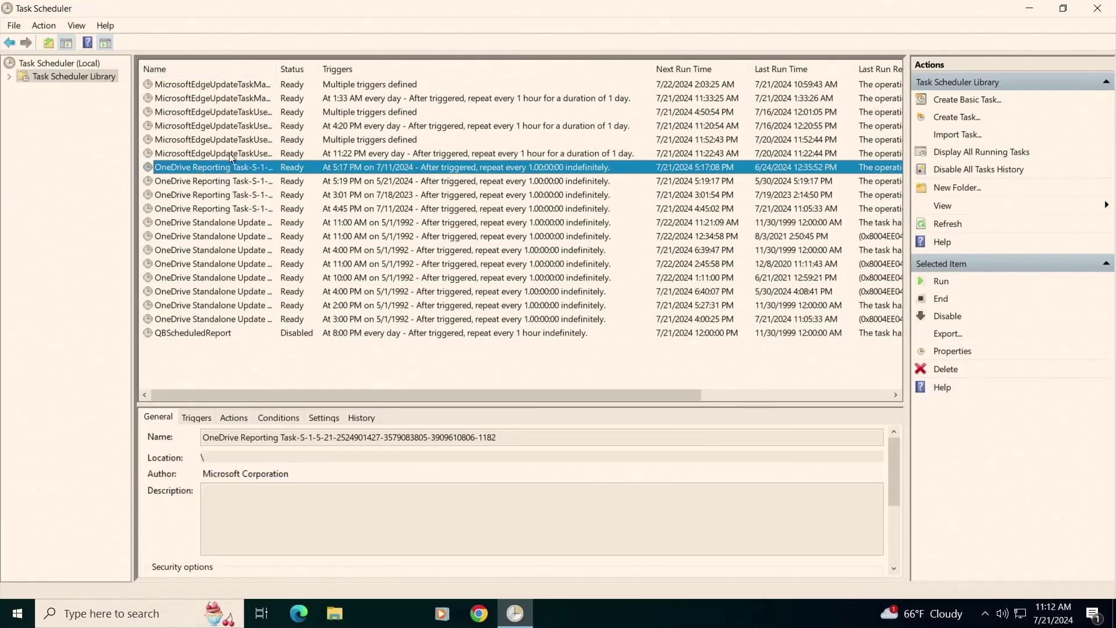
left_click(175, 318, "shift")
right_click(187, 296)
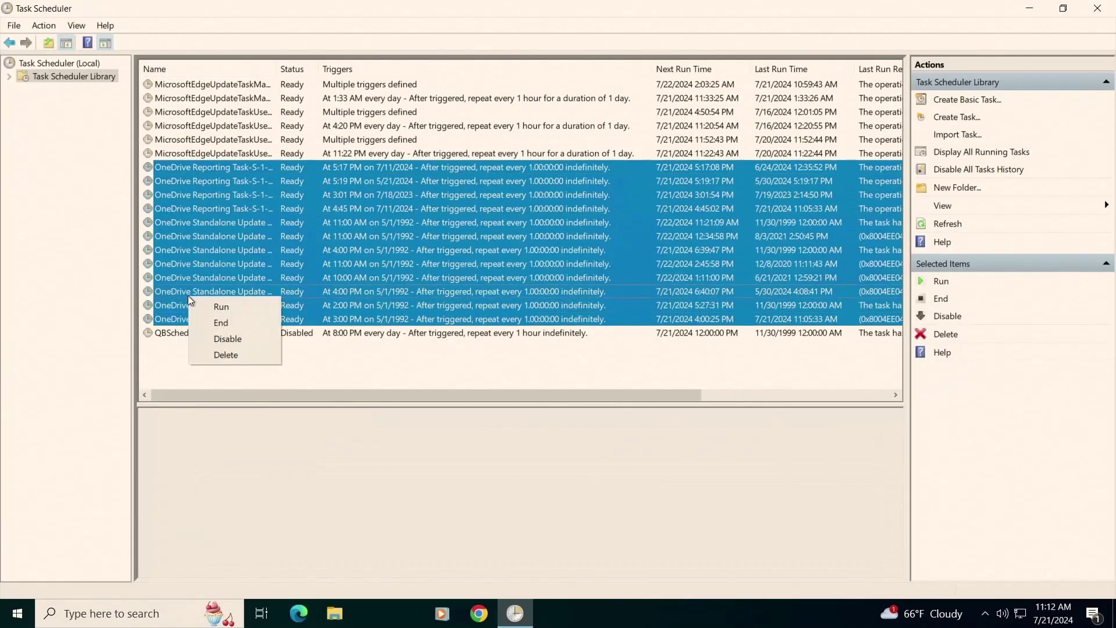
left_click(228, 354)
left_click(580, 410)
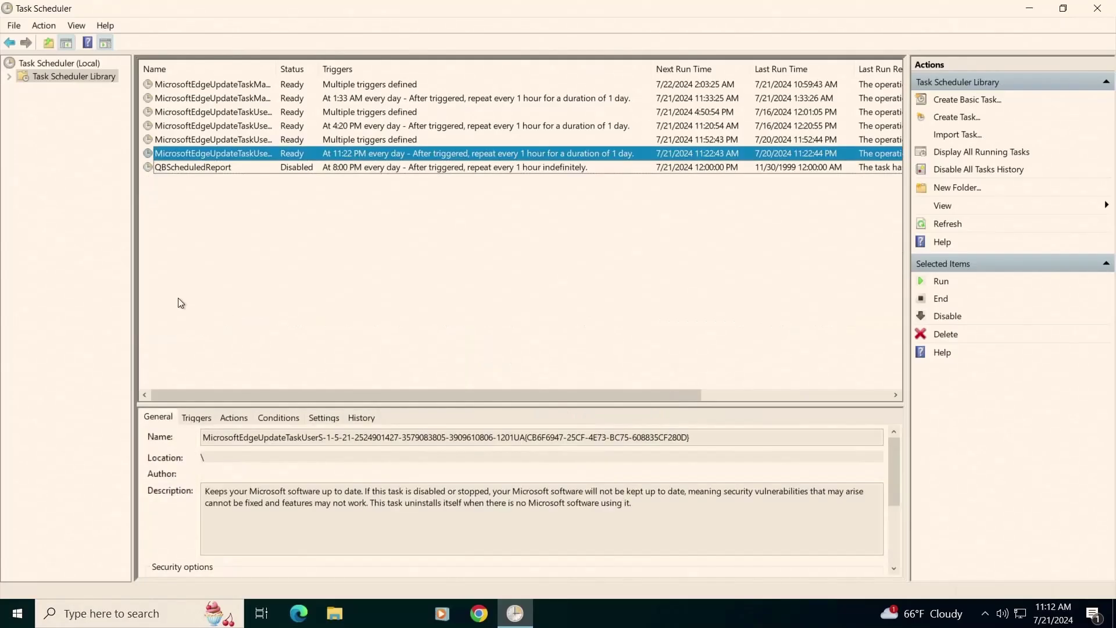
Inspect QBScheduledReport, widen the Name column further, and disable all the MicrosoftEdgeUpdate tasks as one selection
left_click(203, 166)
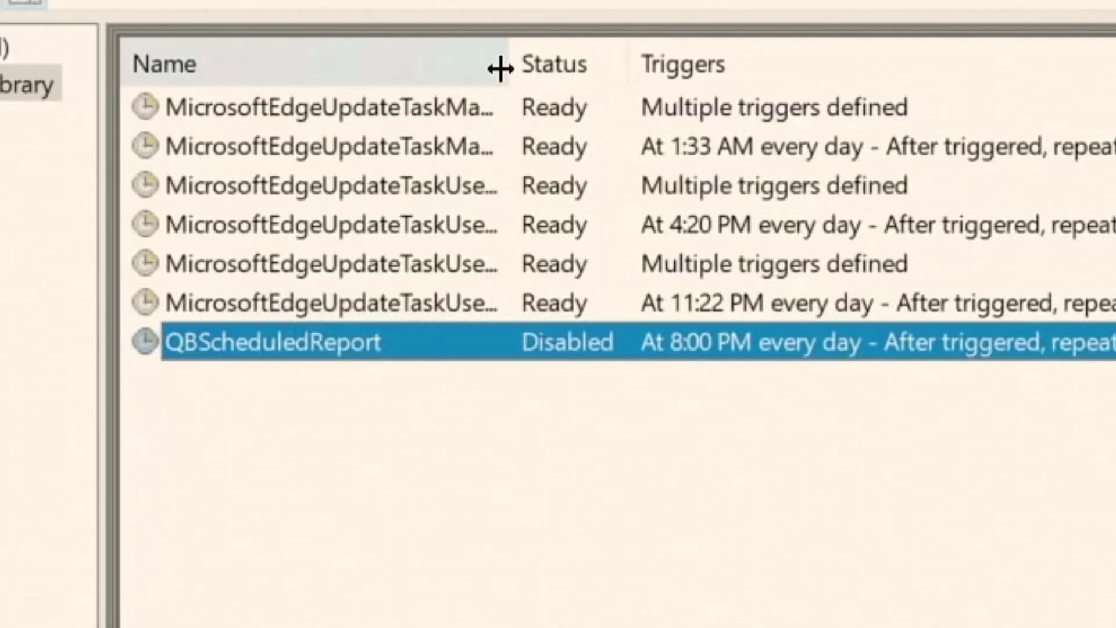
left_click_drag(500, 68, 739, 67)
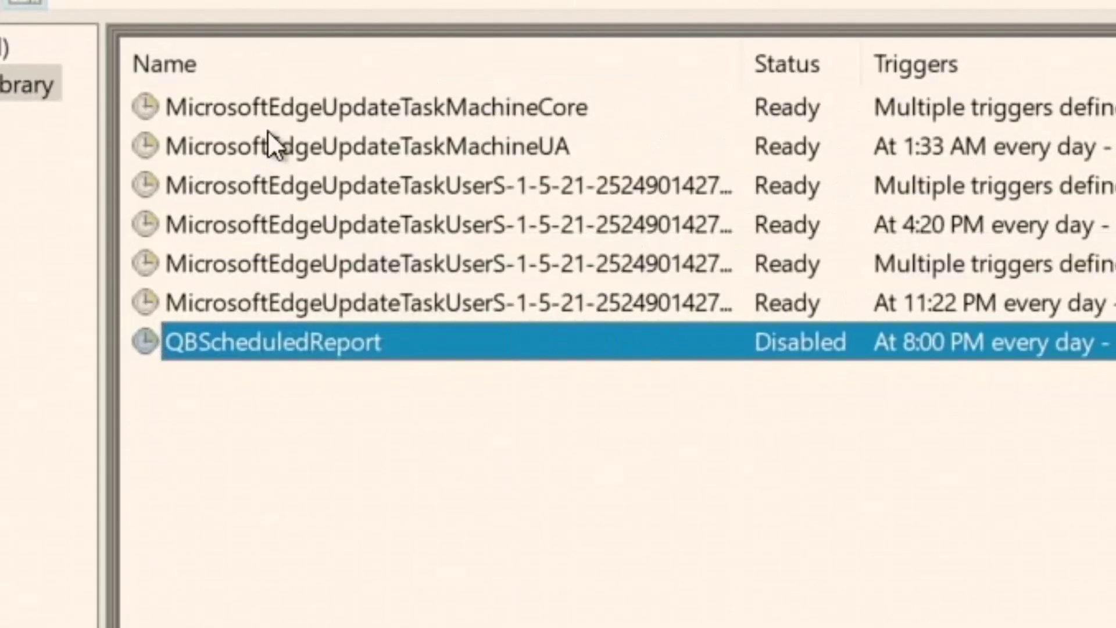
left_click(288, 114)
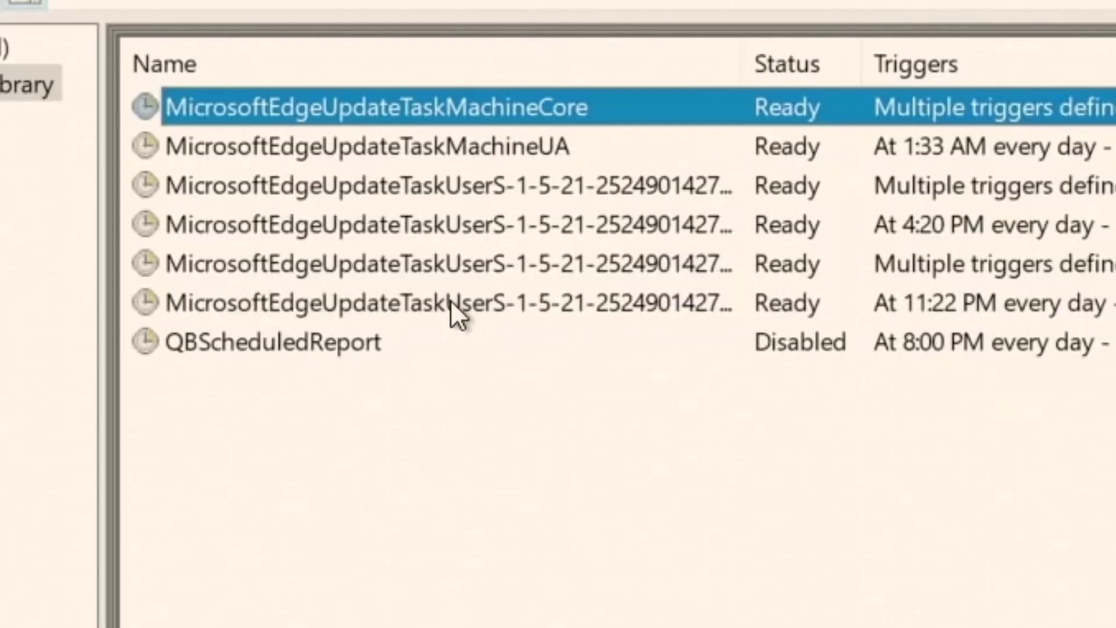
left_click(345, 294, "shift")
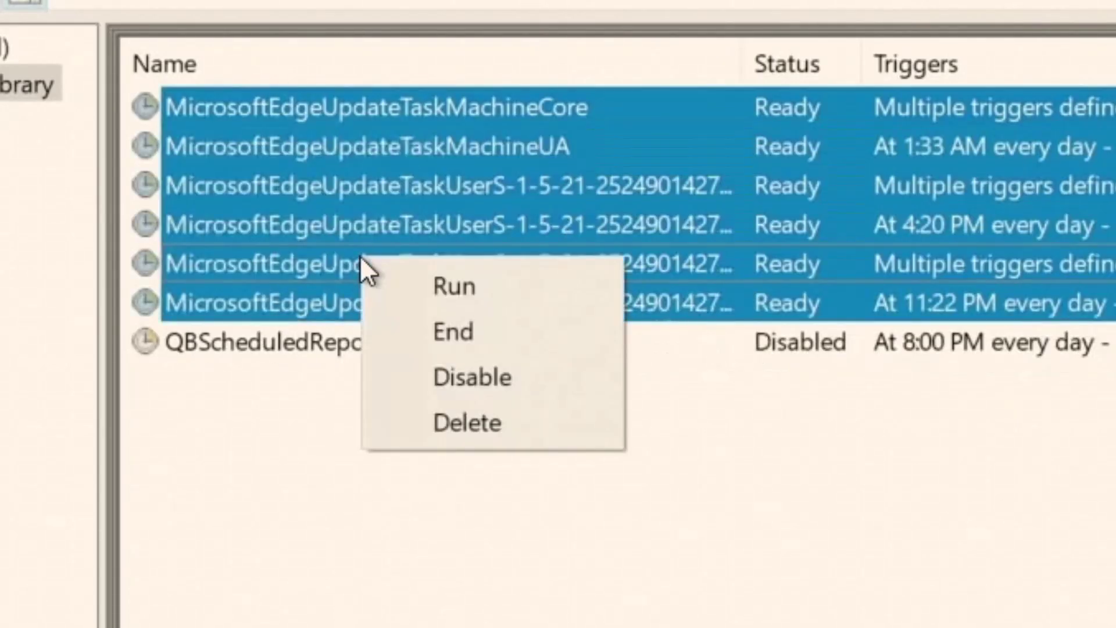
left_click(452, 382)
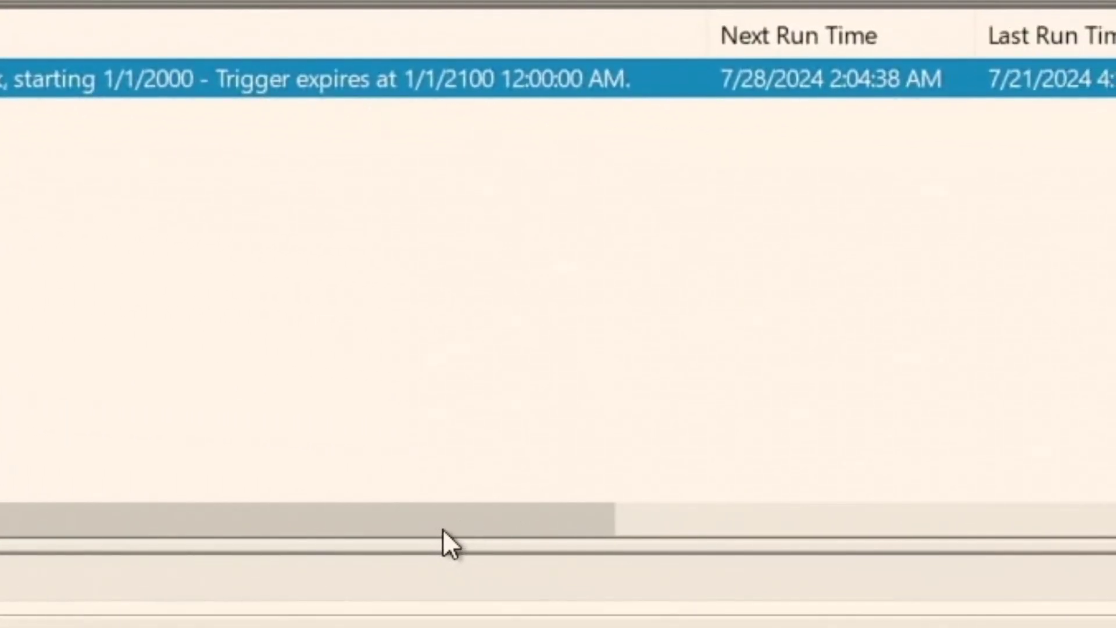
Check the selected task's Last Run Result, and browse the Microsoft and Windows task folders to select the first Windows Defender task
left_click_drag(442, 528, 977, 524)
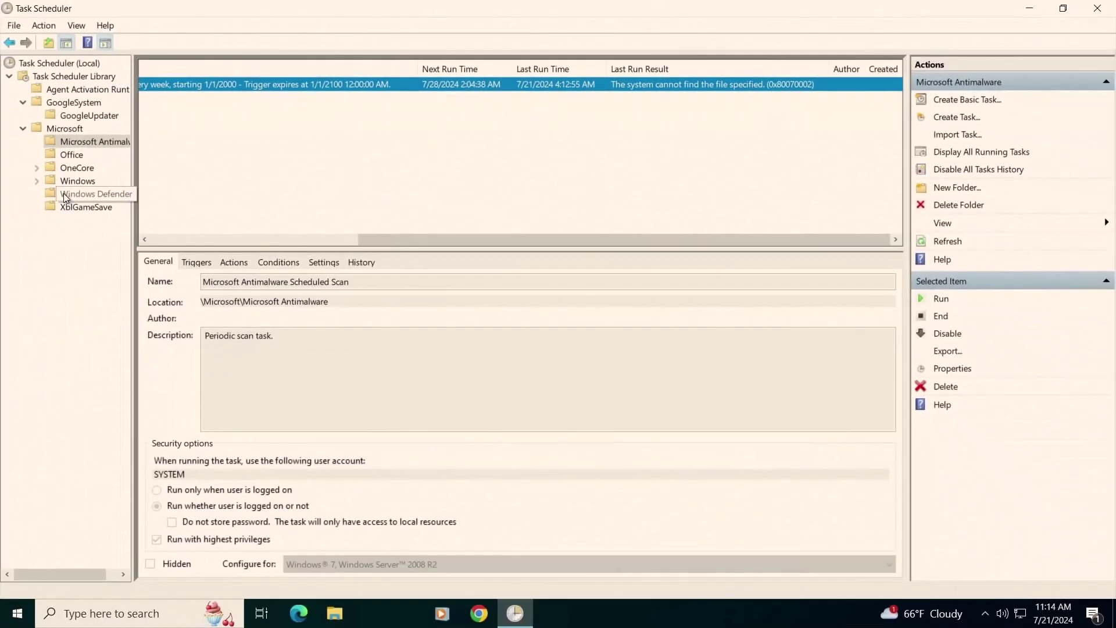
left_click(64, 193)
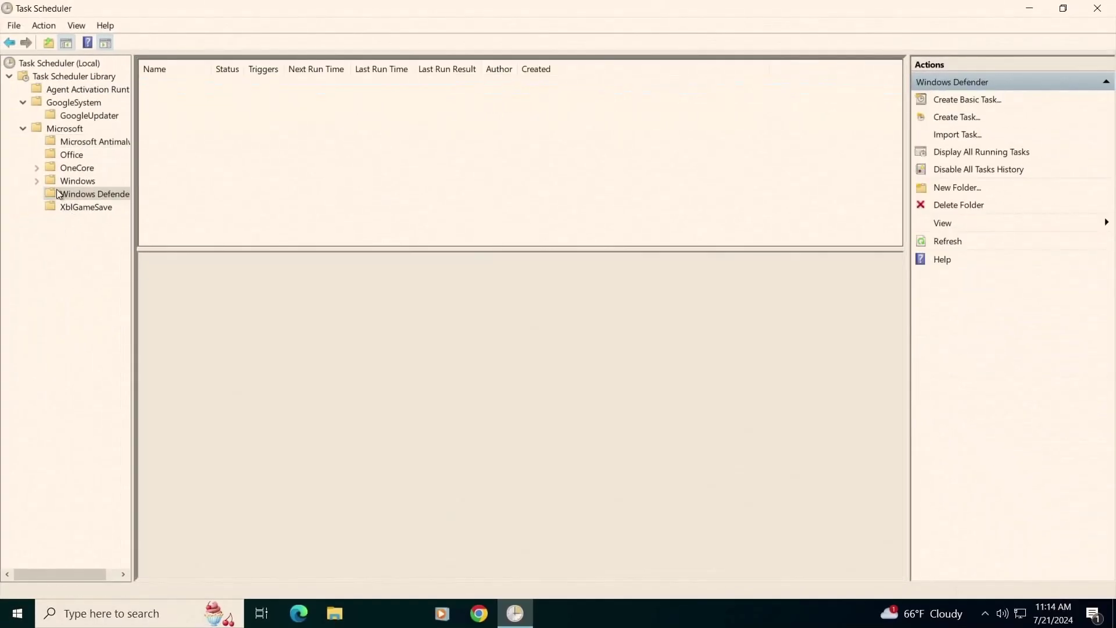
left_click(36, 181)
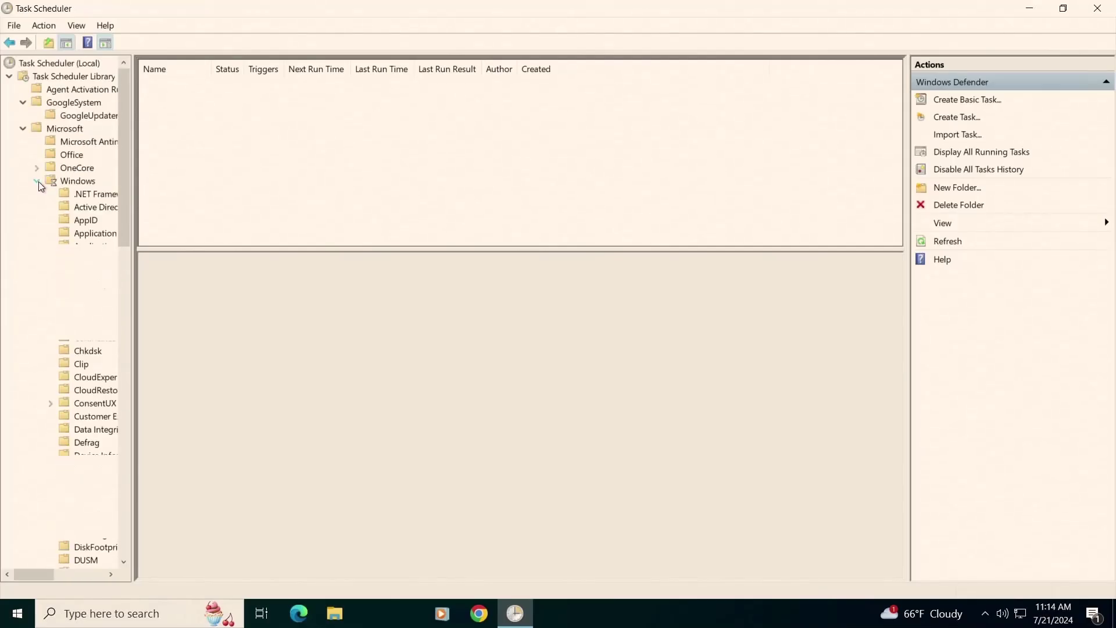
scroll(79, 391, "down", 20)
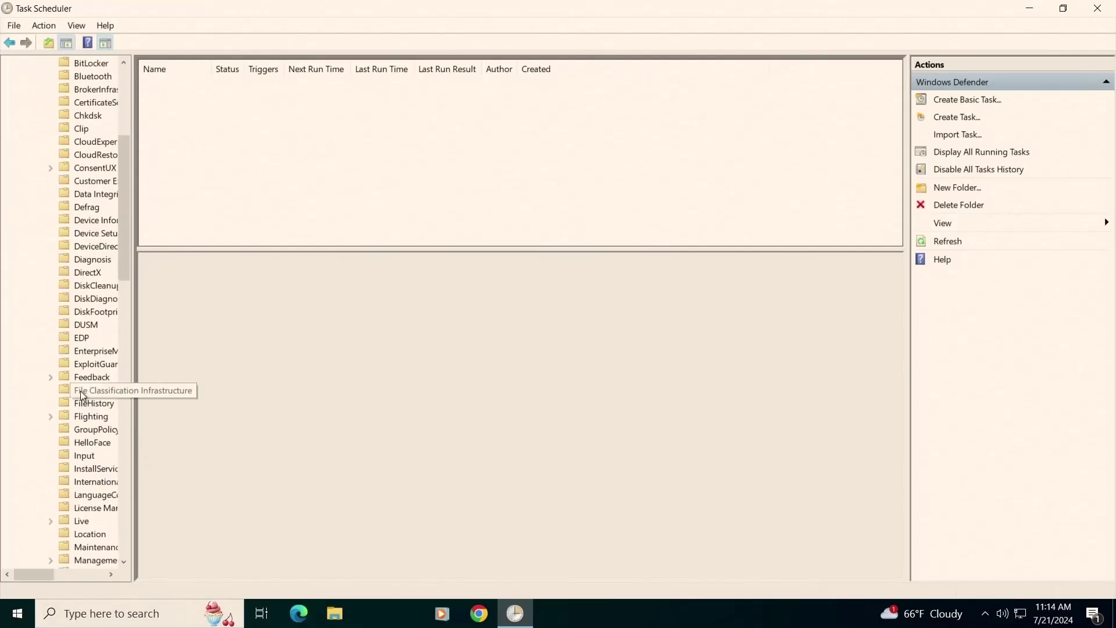
scroll(78, 388, "up", 15)
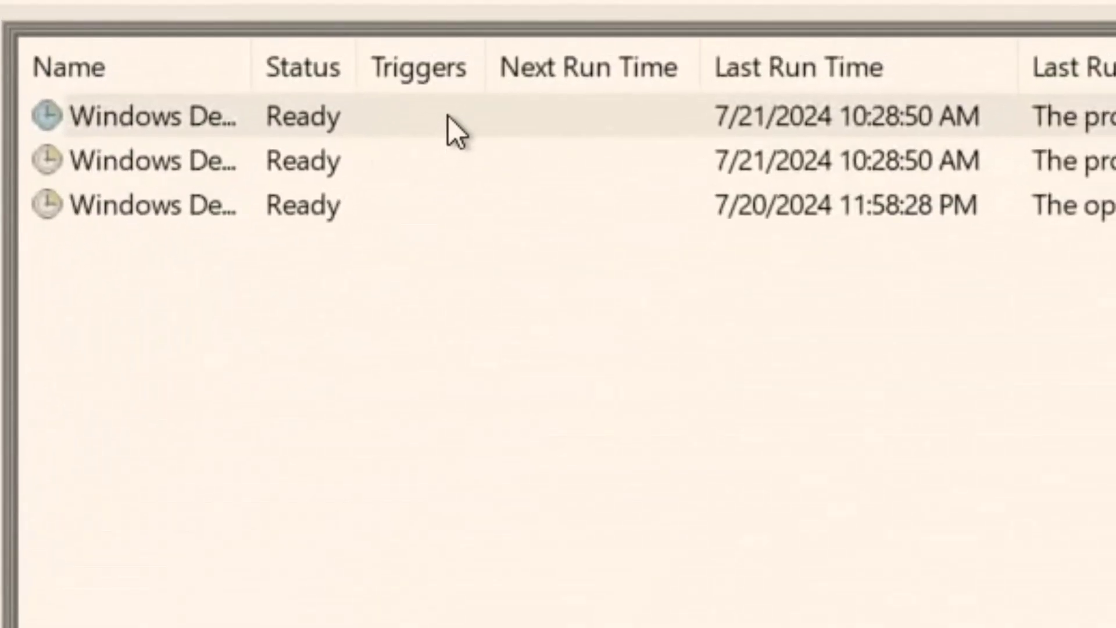
left_click(214, 132)
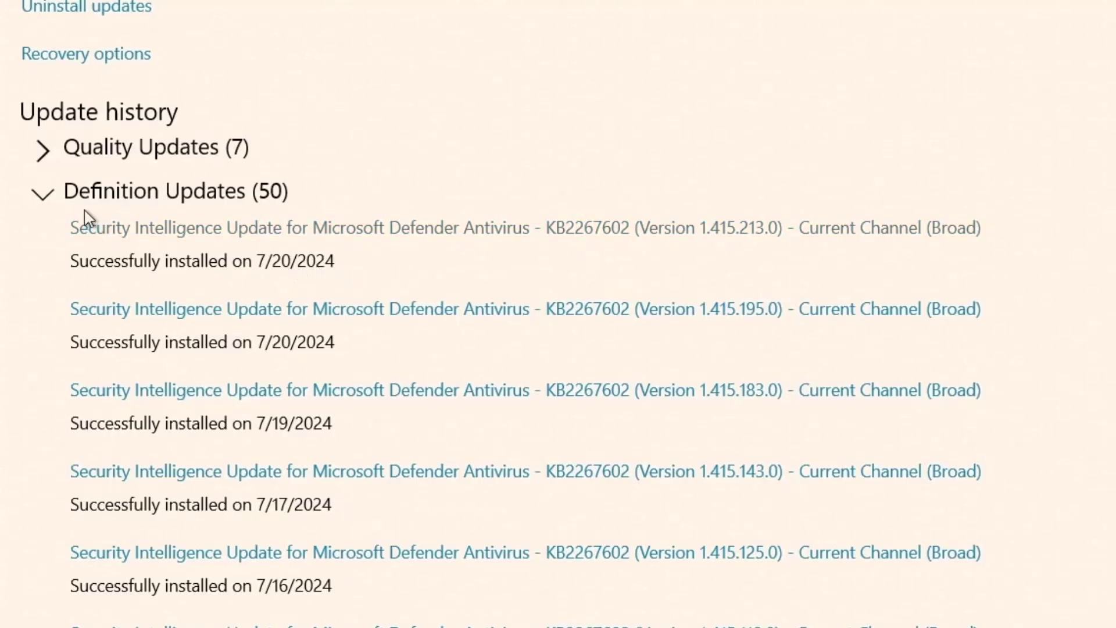
Switch to the Windows update history and collapse the Definition Updates list
left_click(45, 196)
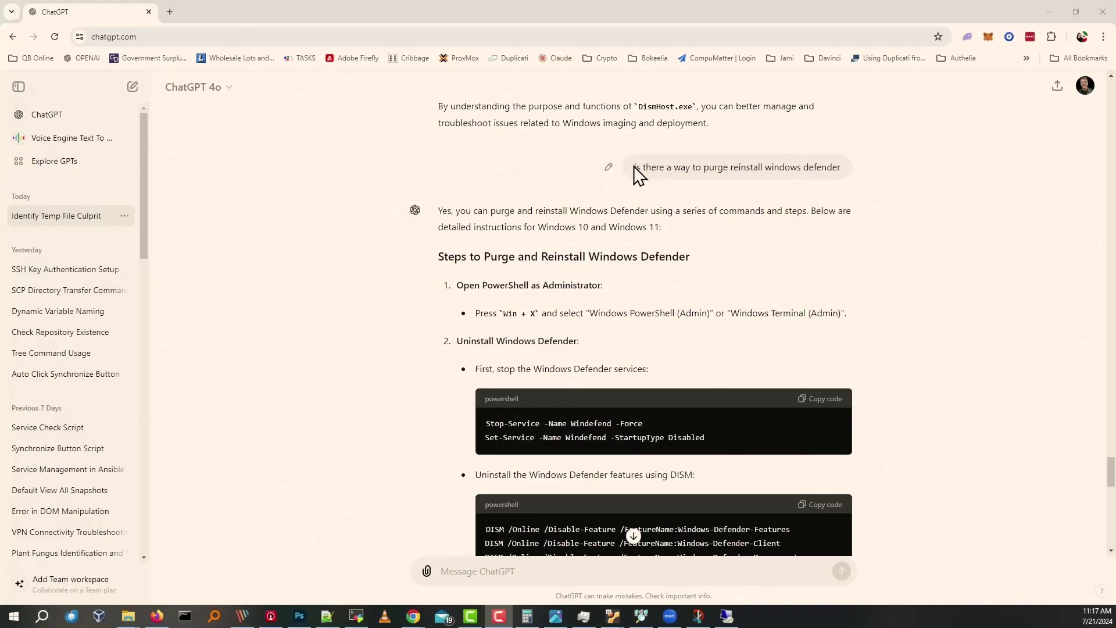
Switch to the ChatGPT conversation and highlight the question about purging and reinstalling Windows Defender, clearing the selection after reading it
left_click_drag(637, 167, 843, 167)
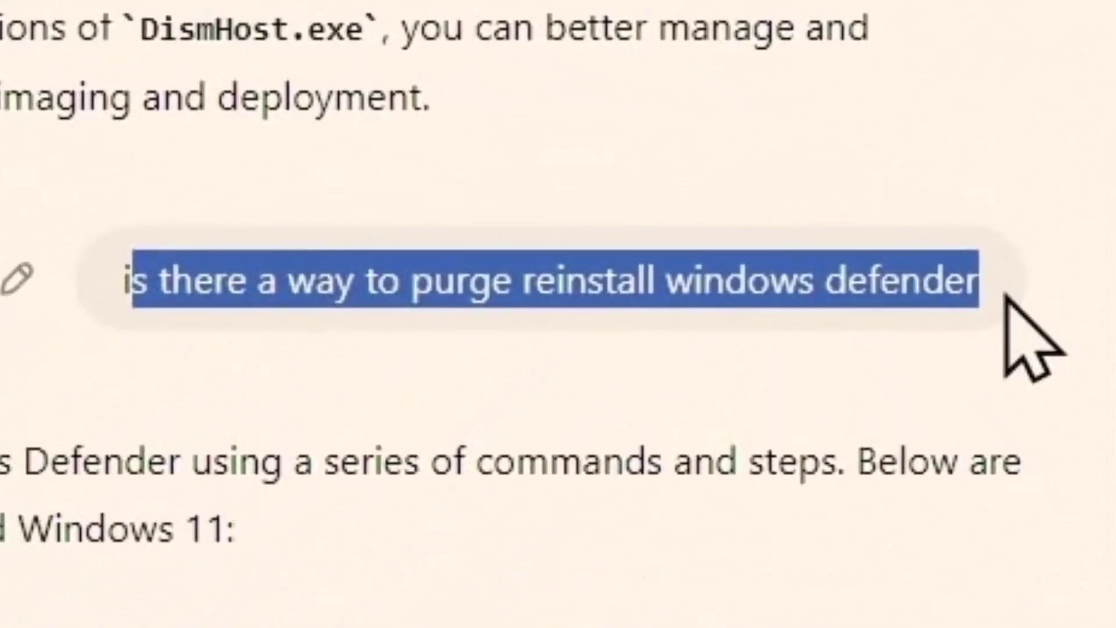
left_click(912, 401)
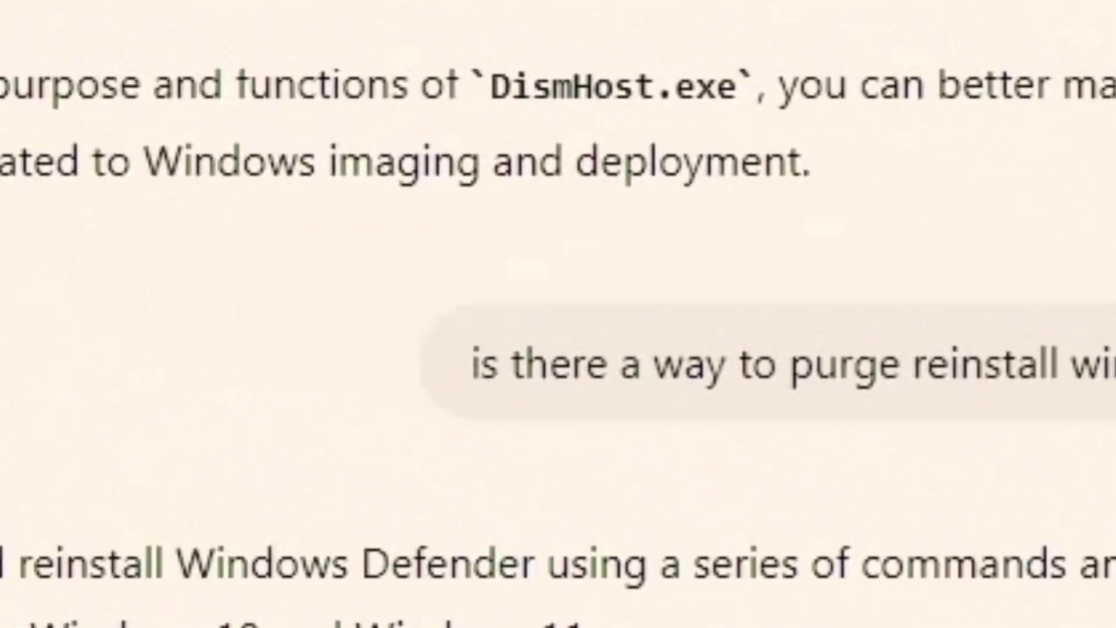
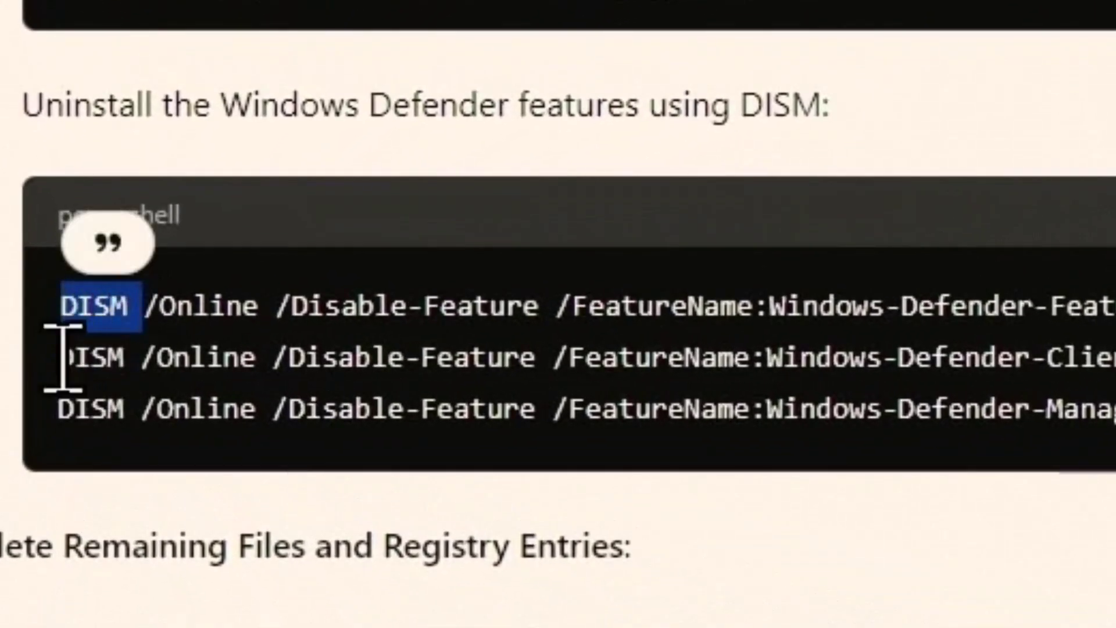
Highlight the word DISM in the second command for uninstalling the Windows Defender features
left_click_drag(60, 357, 129, 358)
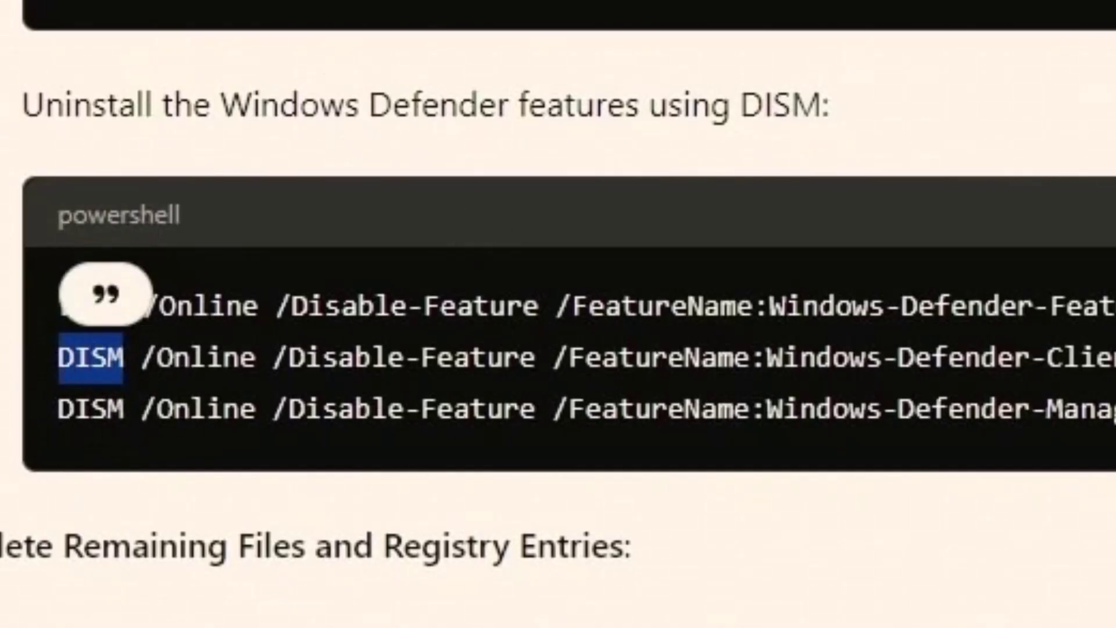
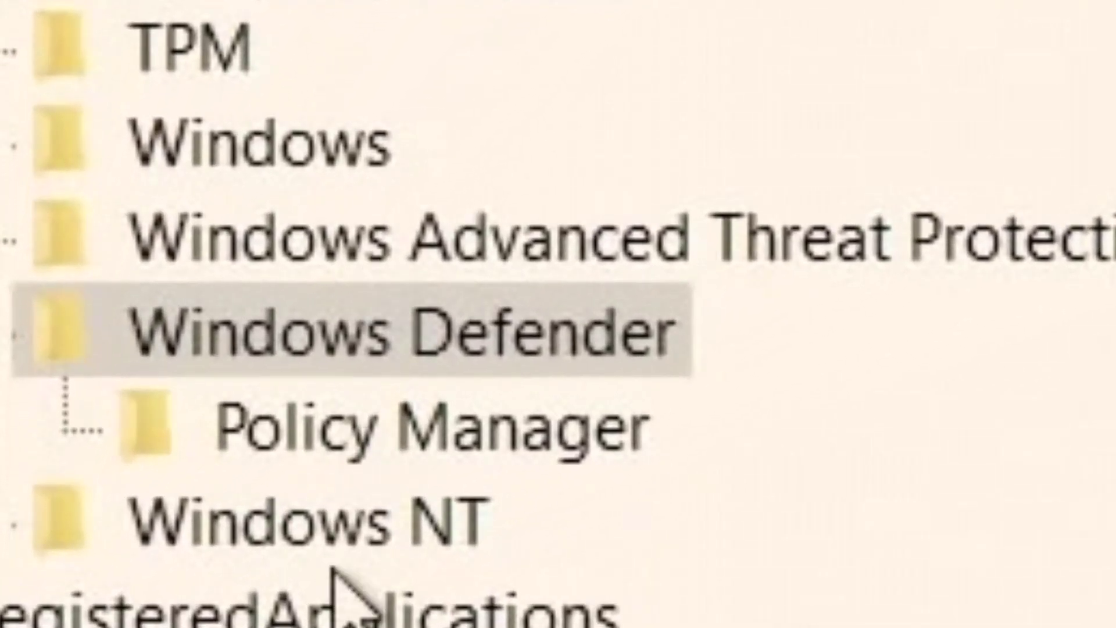
Create a new DWORD (32-bit) value in the Windows Defender registry key
right_click(374, 344)
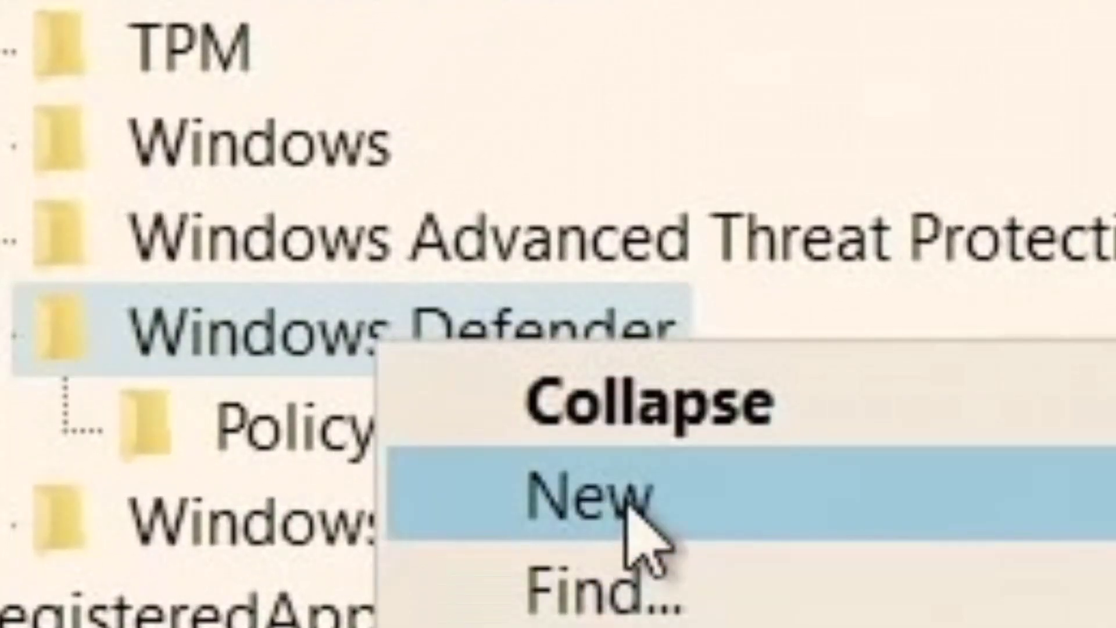
mouse_move(613, 497)
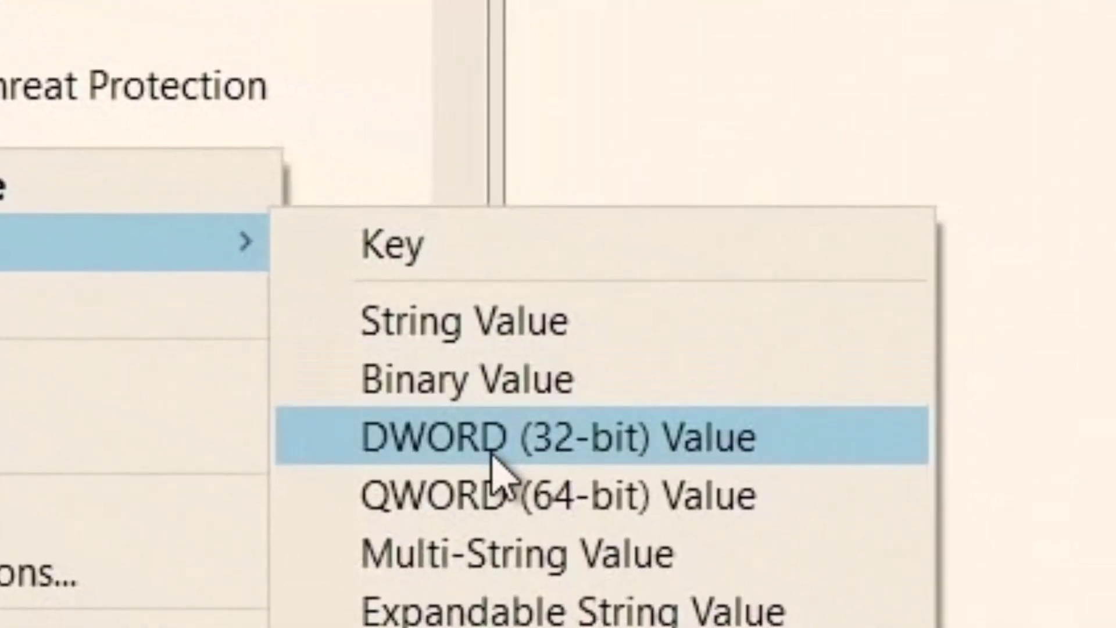
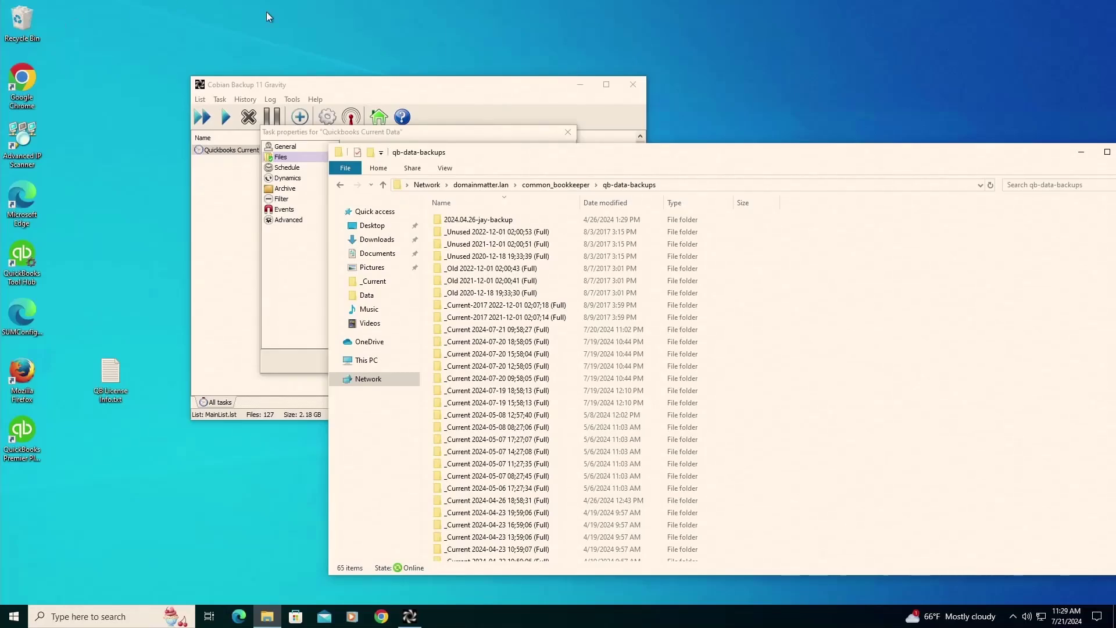
Review the dated backup folders in the qb-data-backups network folder, from the 2024-07-21 backup to the end of the list
left_click(472, 331)
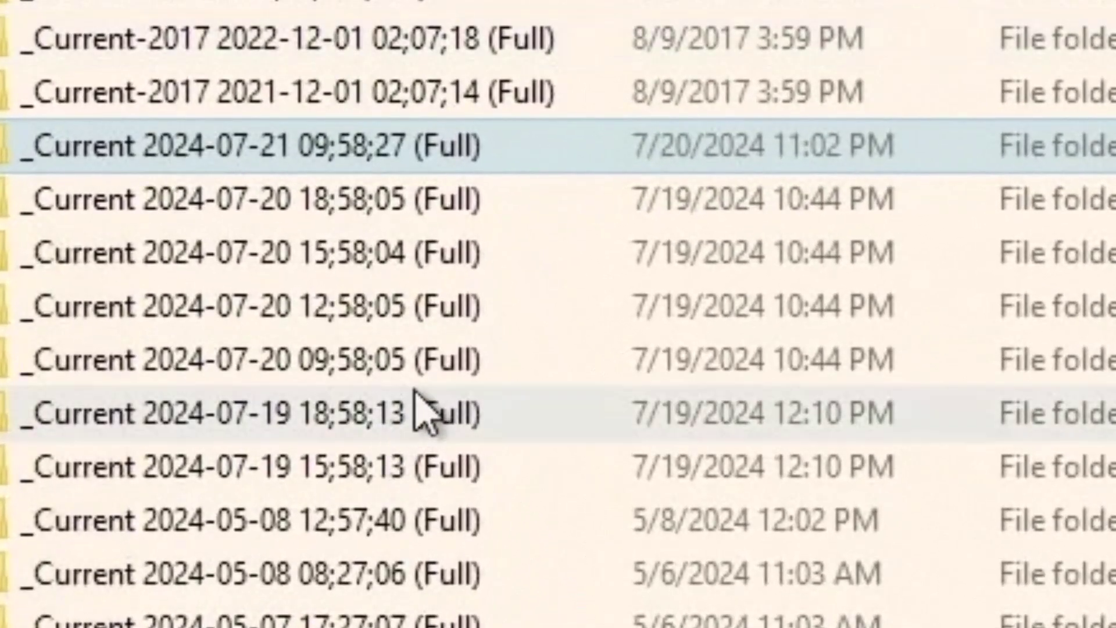
scroll(825, 244, "down", 15)
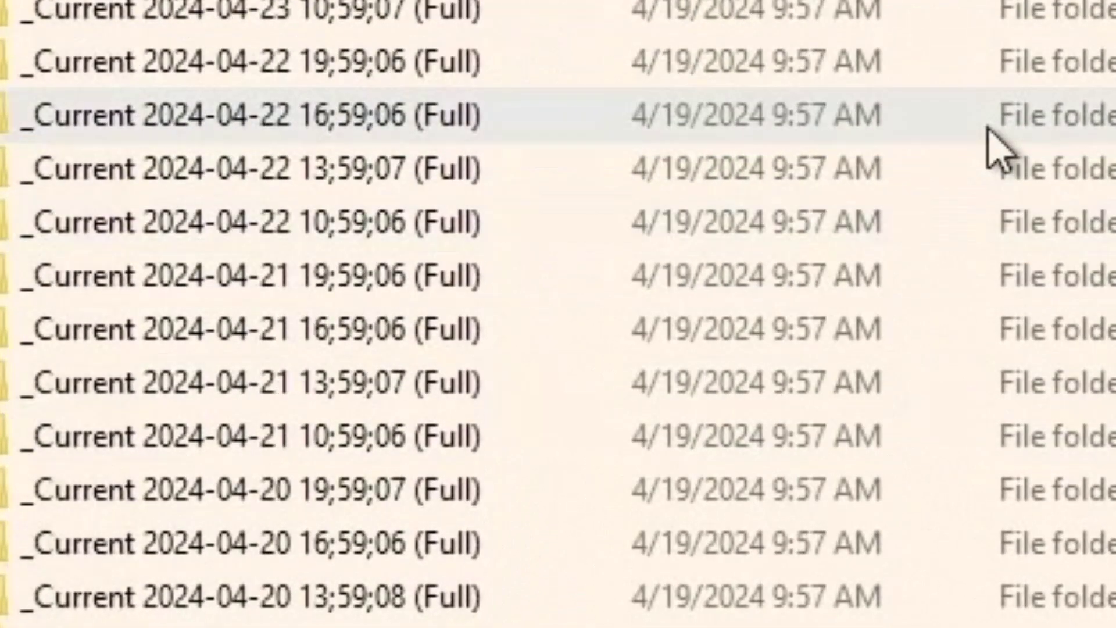
scroll(988, 139, "down", 5)
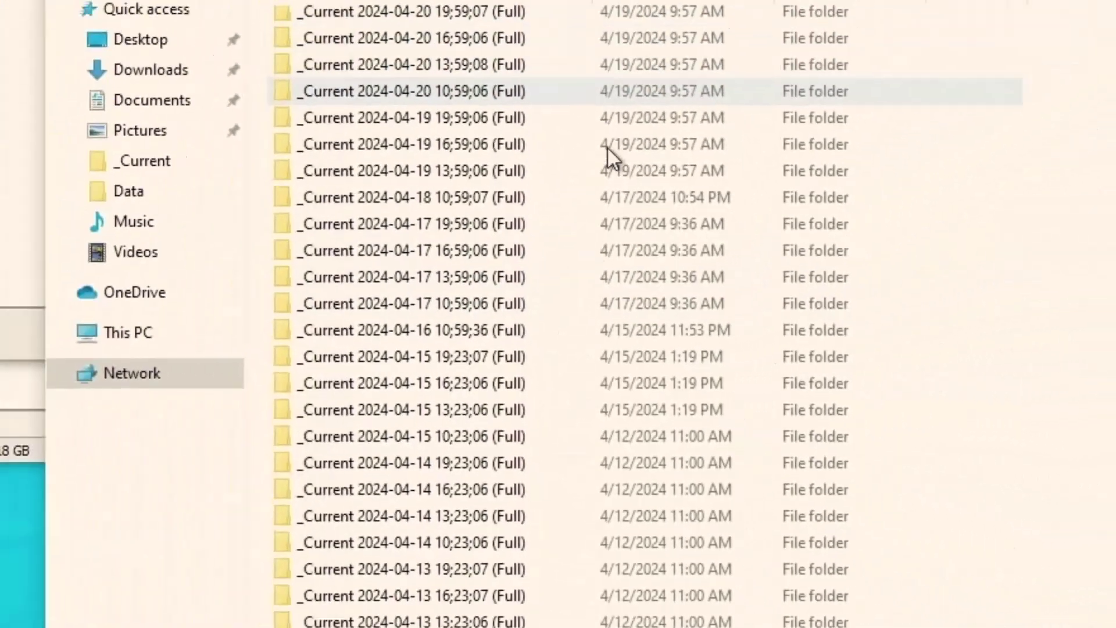
left_click_drag(701, 156, 454, 96)
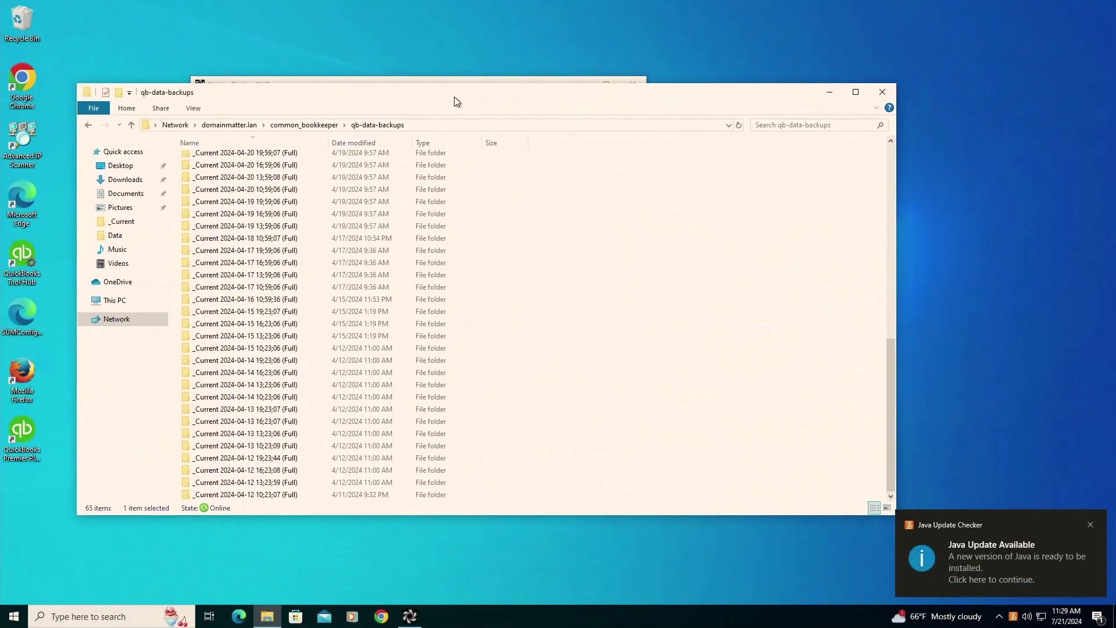
Close the qb-data-backups folder window, the Quickbooks Current Data task properties and the Cobian Backup window
left_click(888, 97)
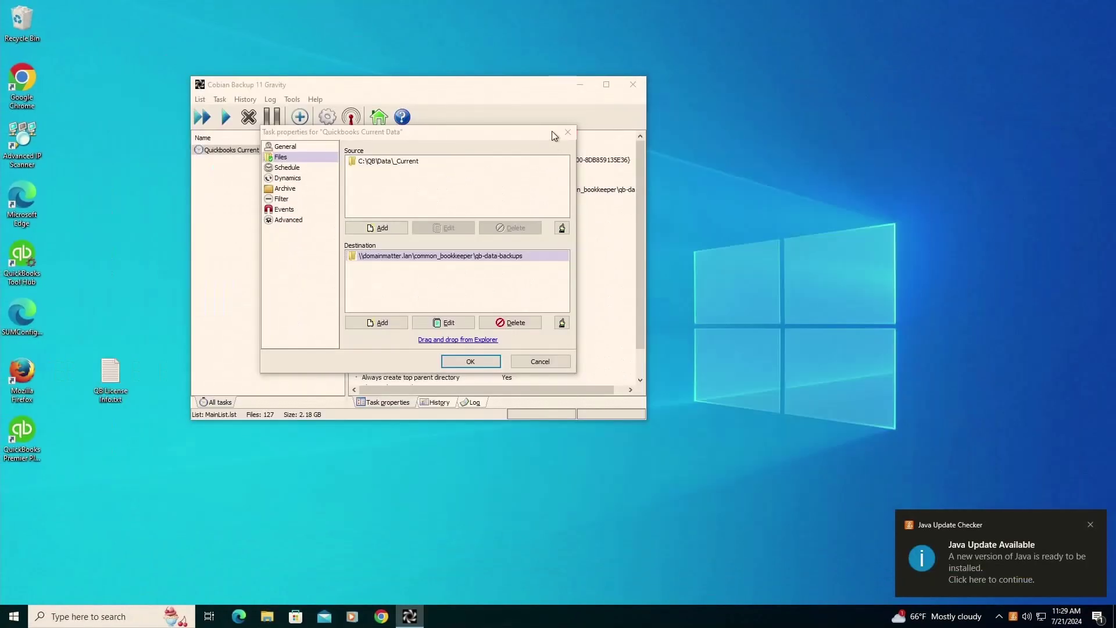
left_click(570, 132)
left_click(633, 87)
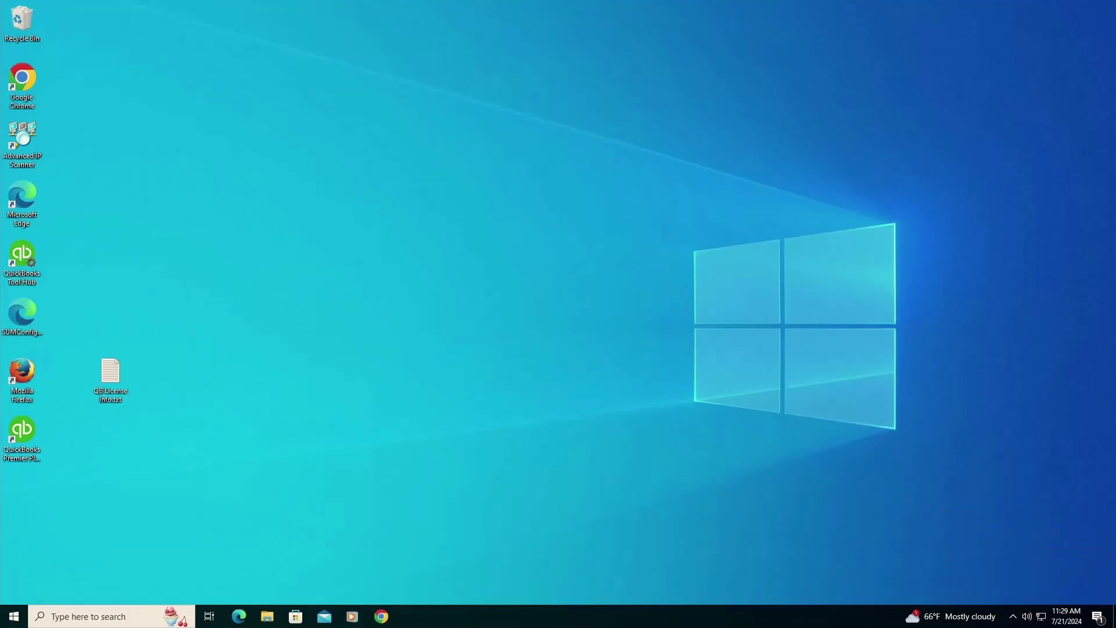
Reopen Cobian Backup and examine the timer interval in the schedule settings of the Quickbooks Current Data task
left_click(1012, 616)
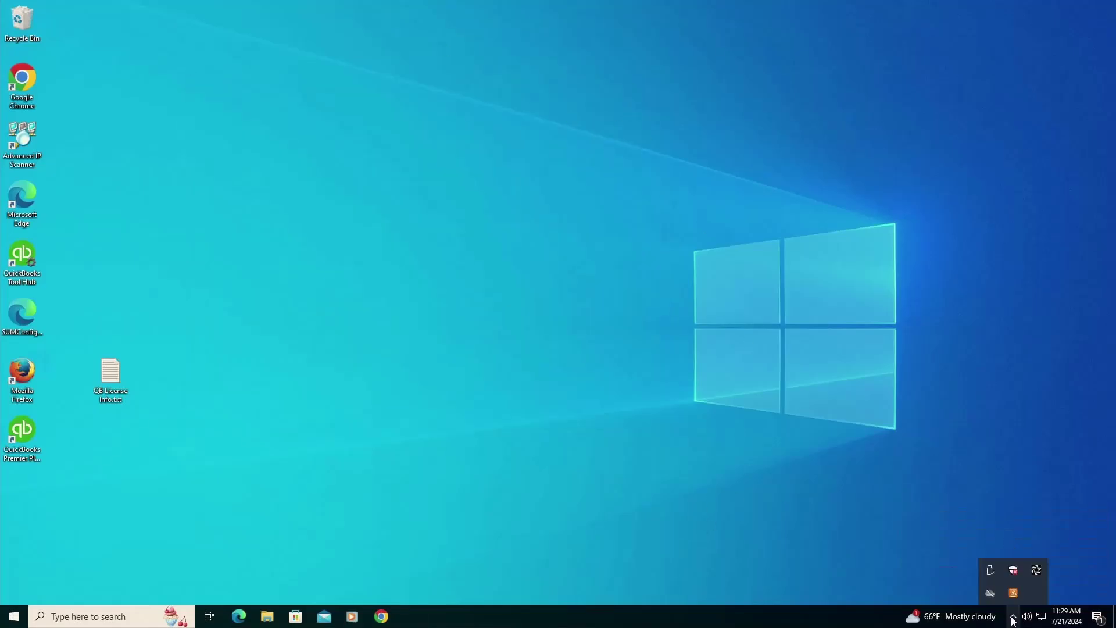
double_click(1036, 571)
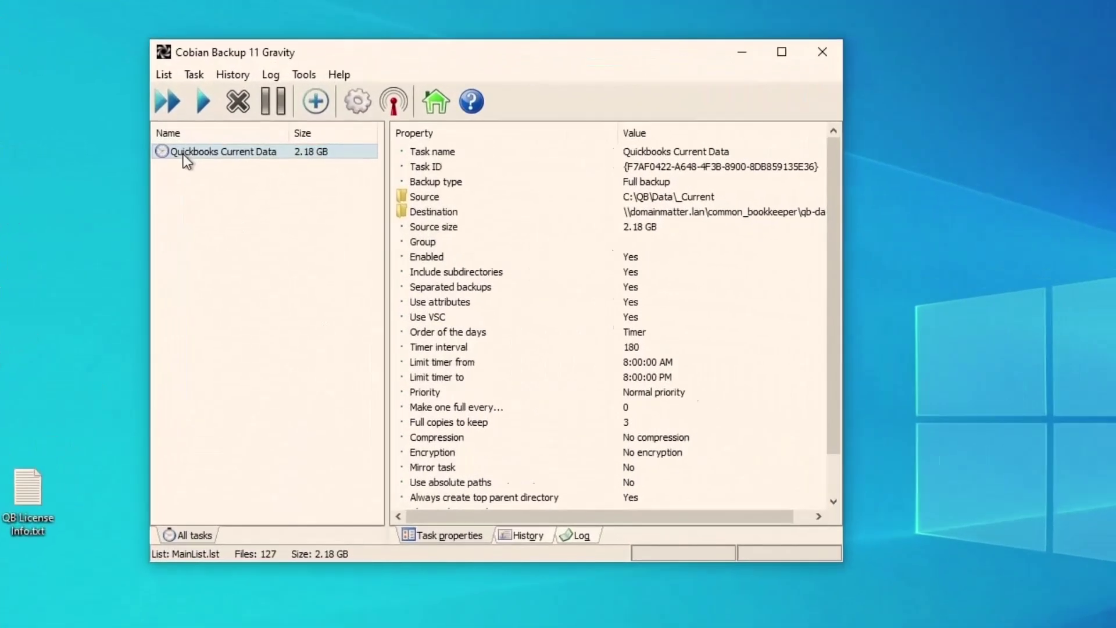
double_click(212, 151)
left_click(330, 215)
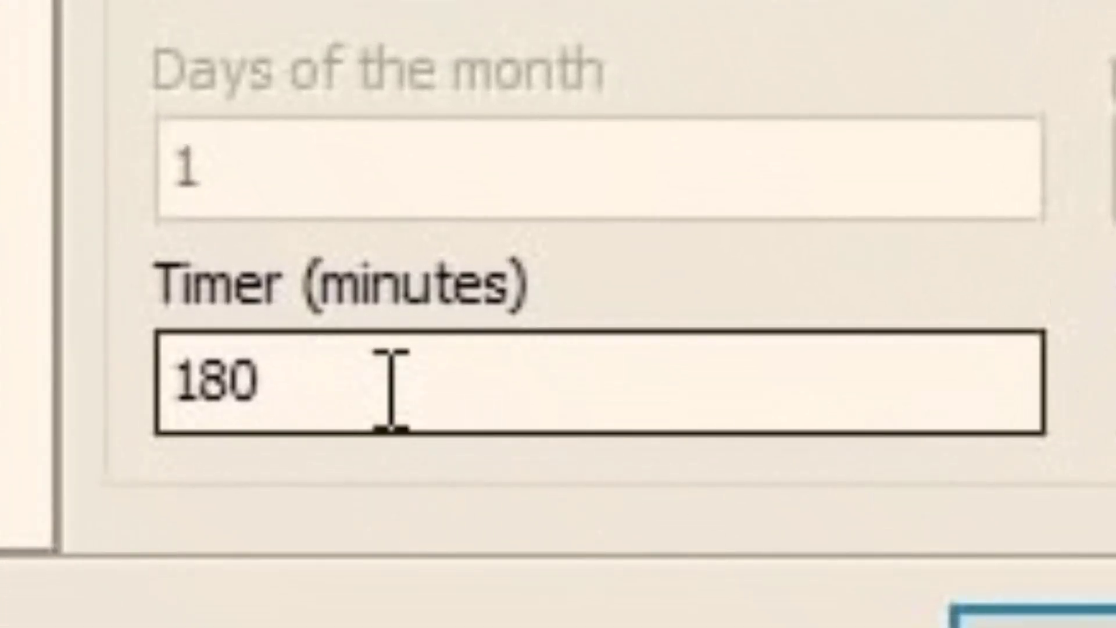
double_click(391, 389)
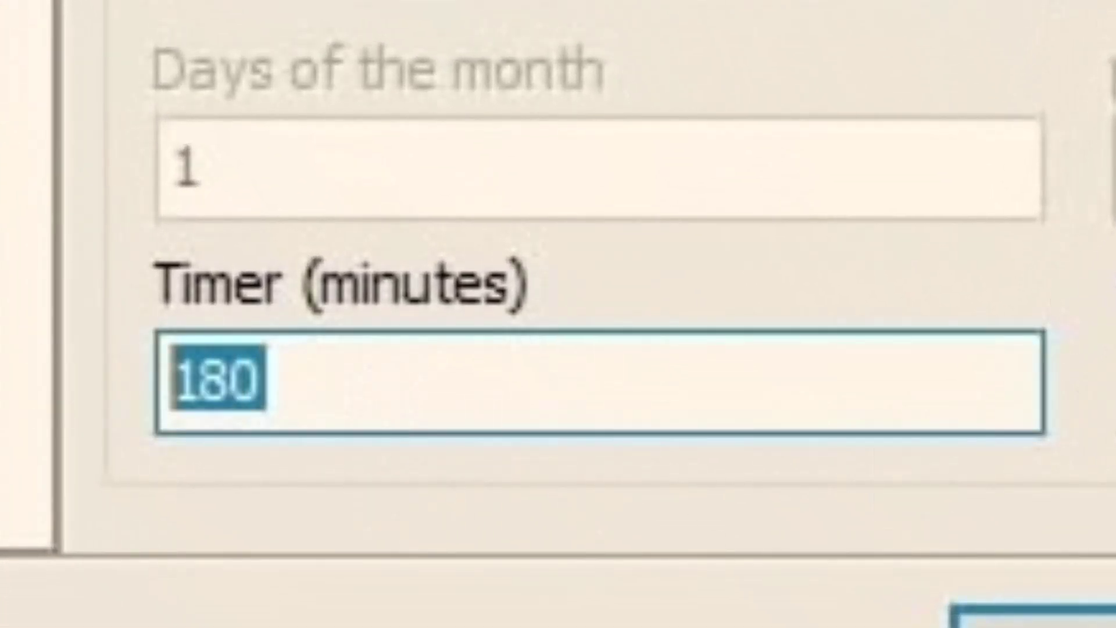
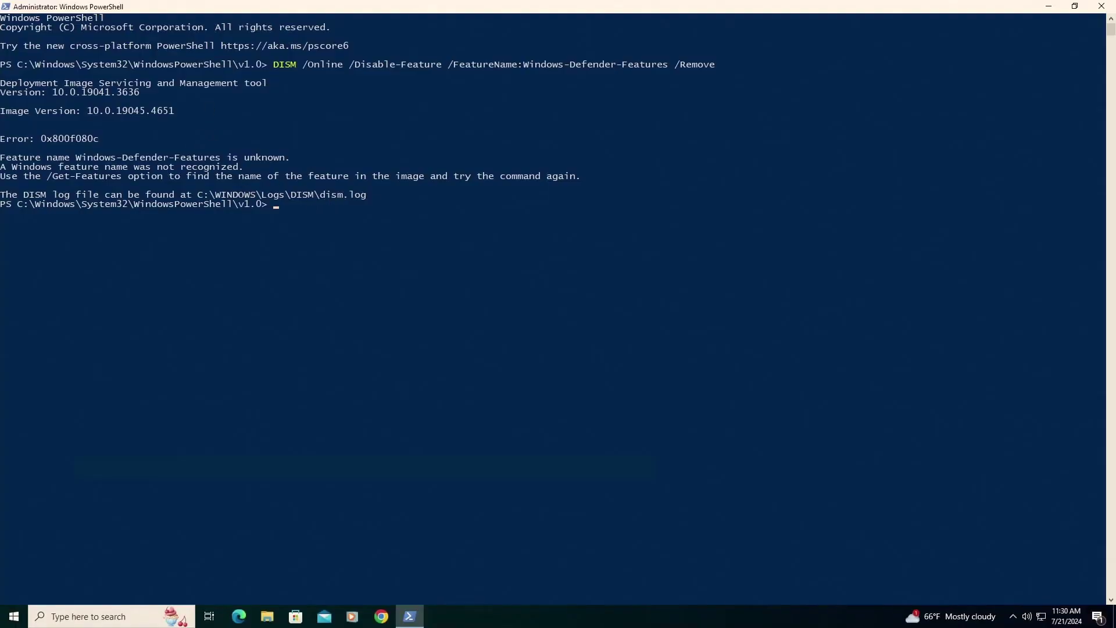
Try to disable and remove the Windows-Defender-Client and Windows-Defender-Management features of the running system with DISM /Online /Disable-Feature commands using /Remove
right_click(406, 270)
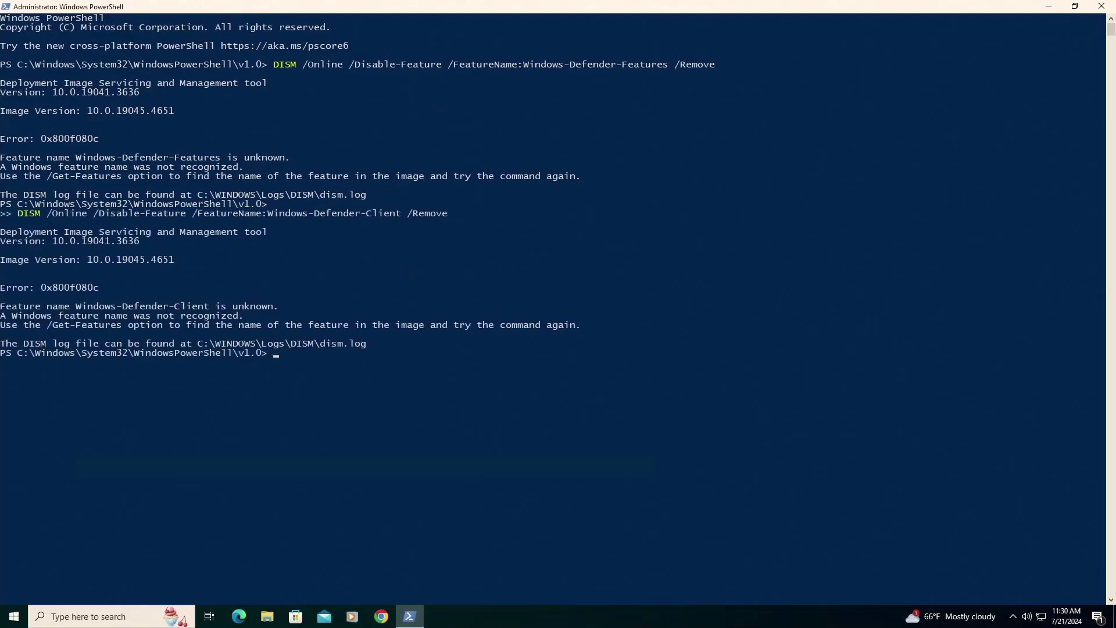
right_click(457, 221)
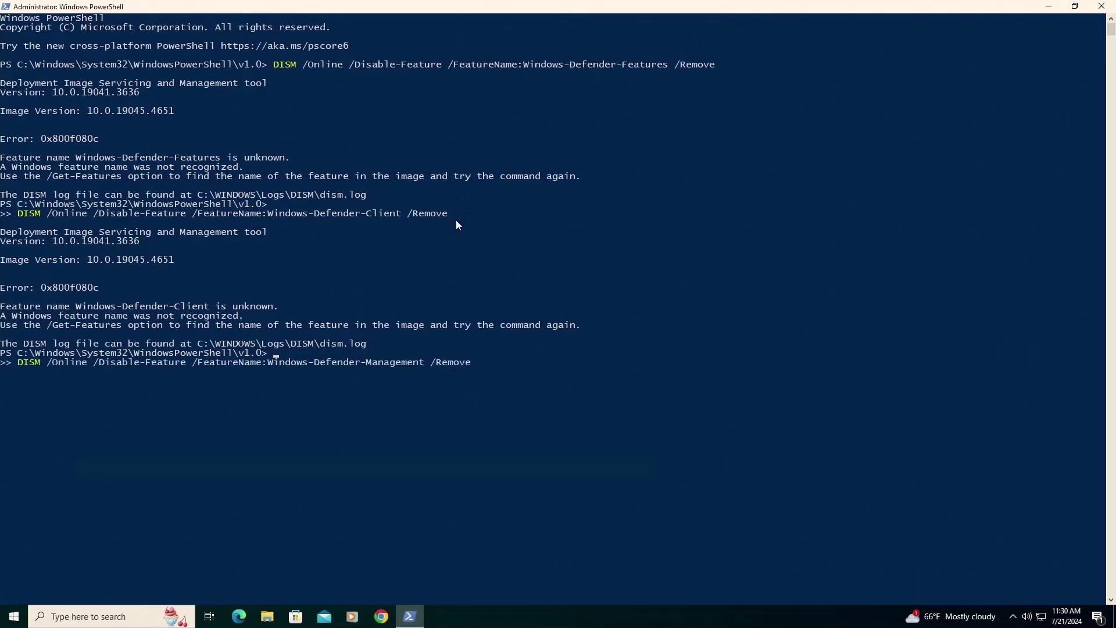
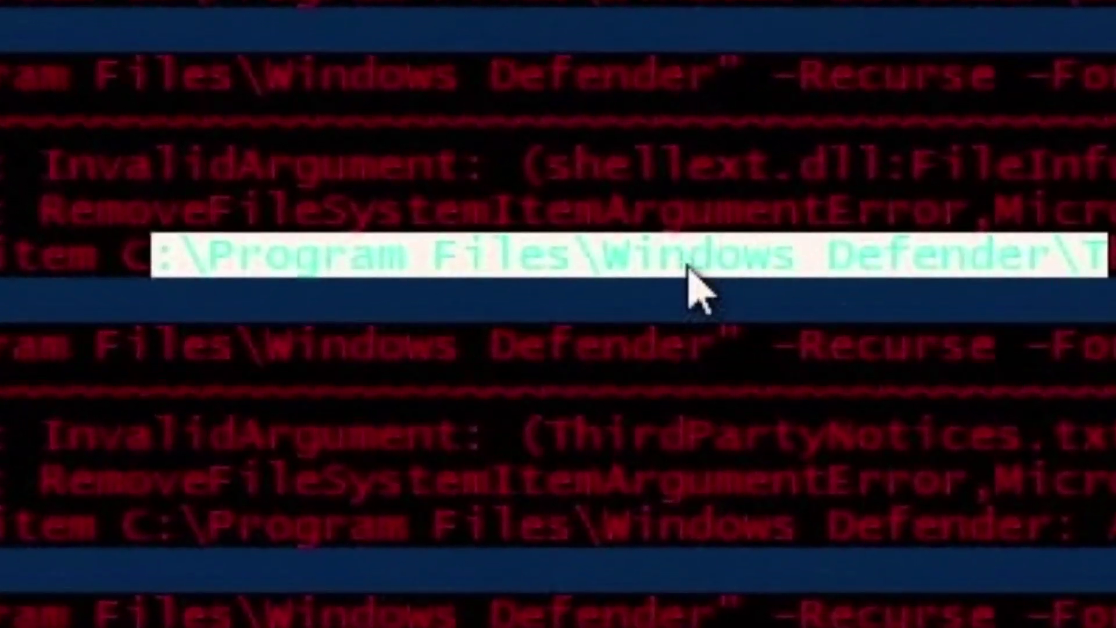
left_click(691, 269)
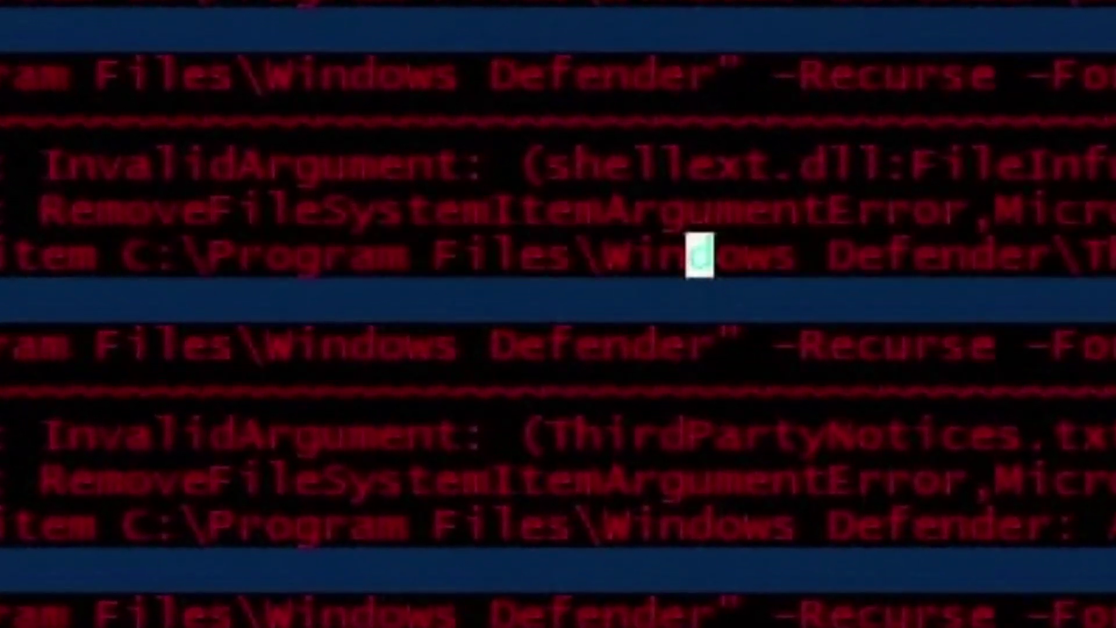
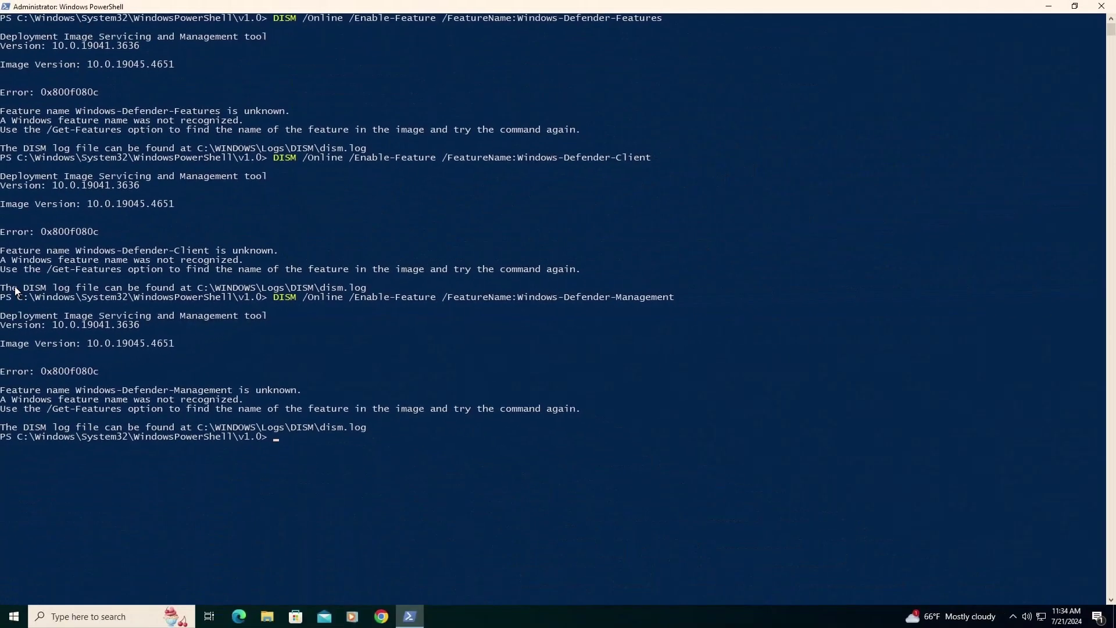
left_click(9, 290)
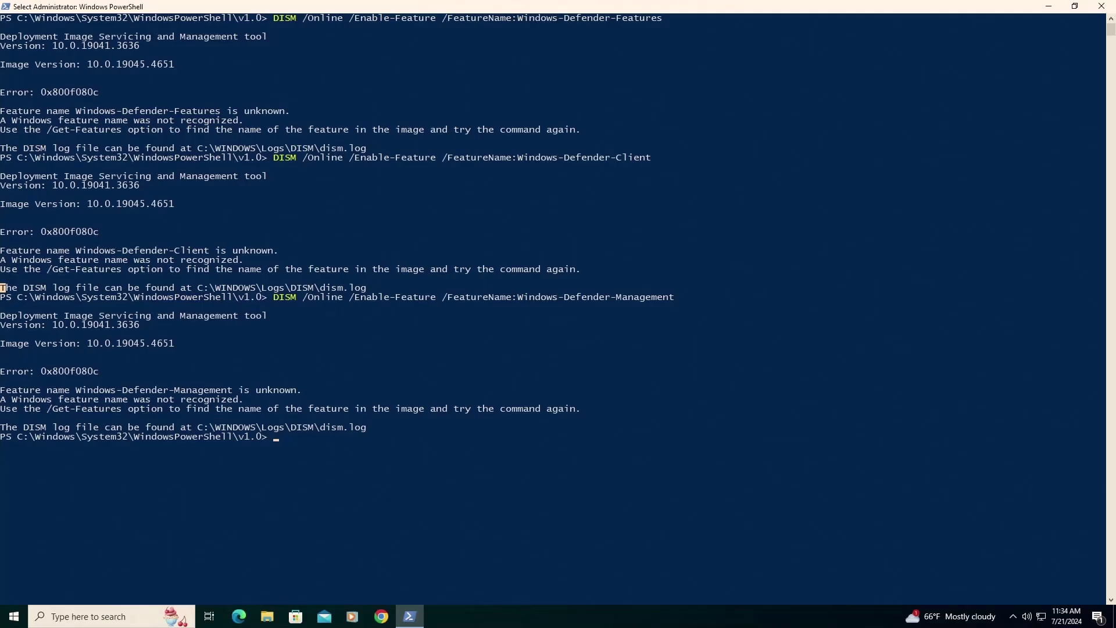
key("Escape")
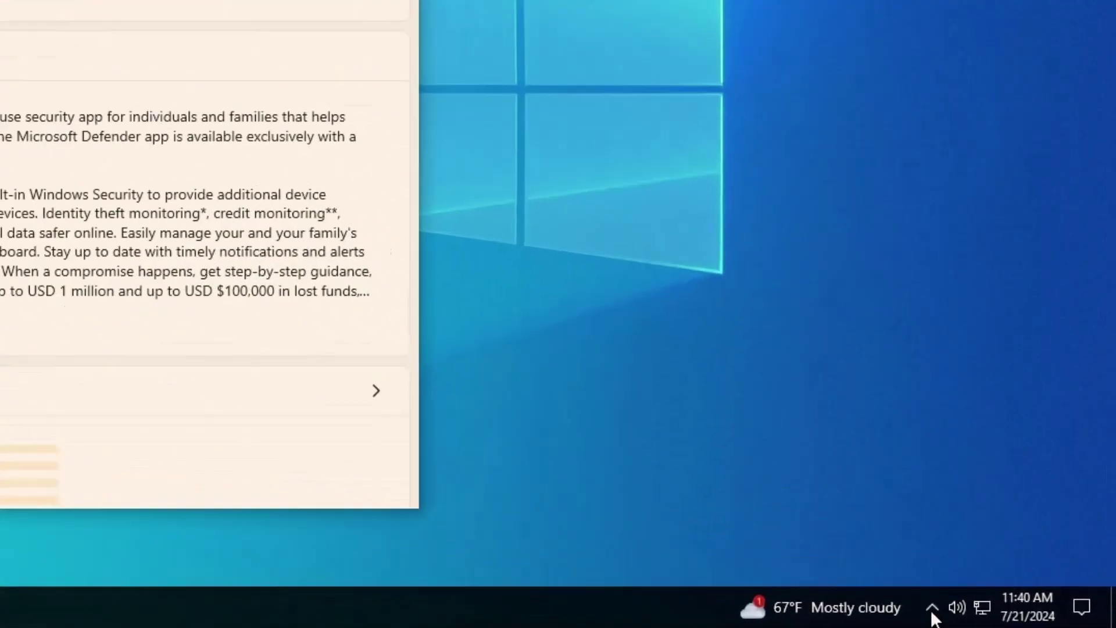
Show the hidden notification-area icons and check the Windows Security status shield
left_click(1012, 616)
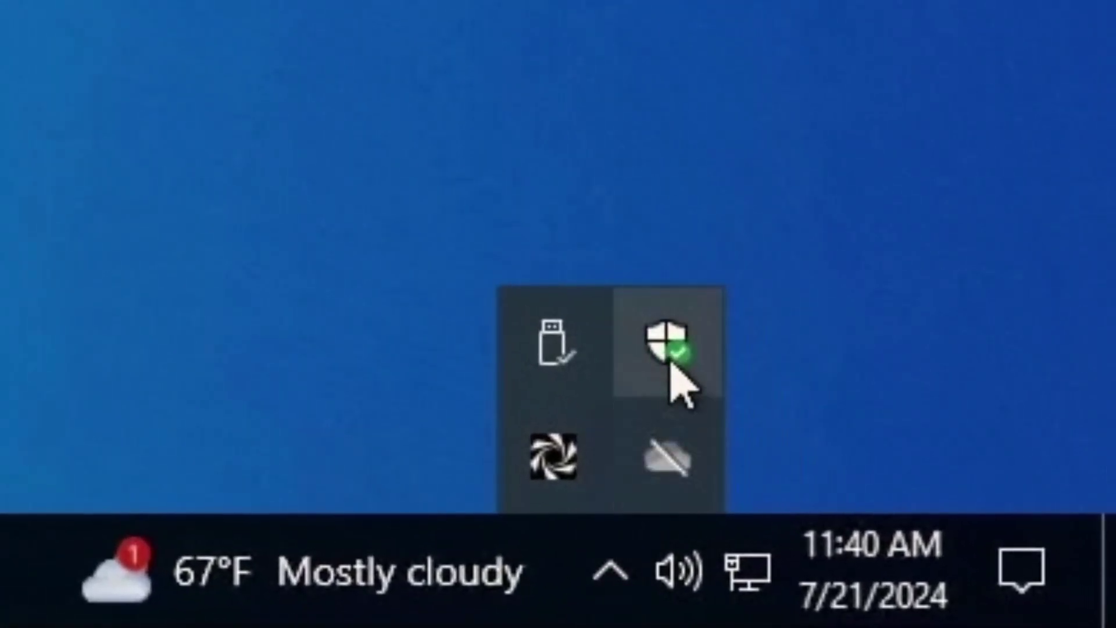
mouse_move(696, 380)
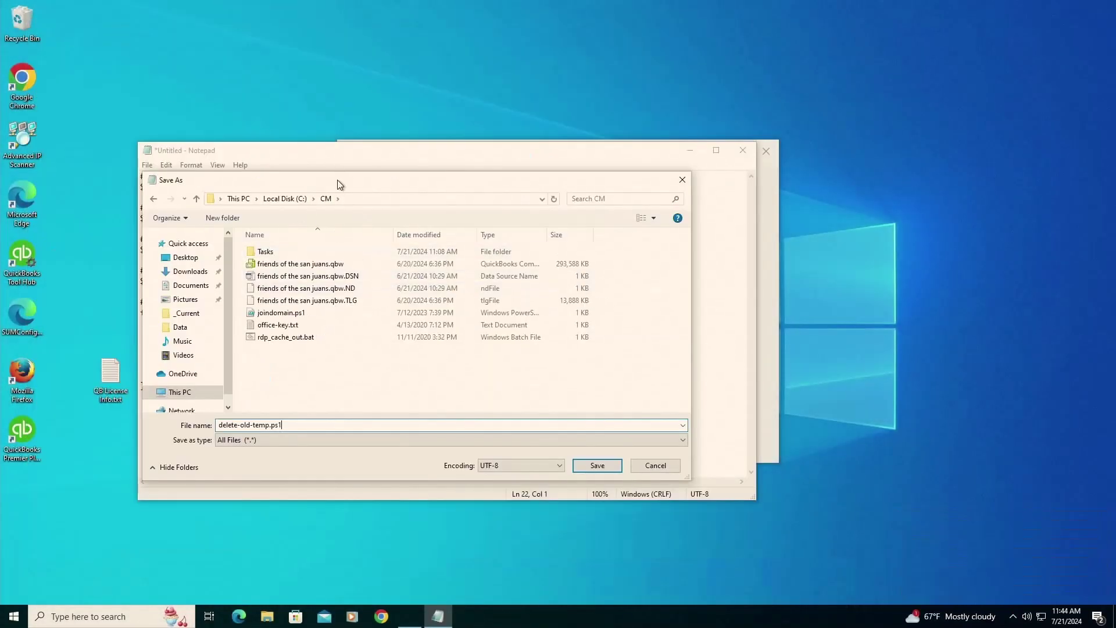
Save the cleanup script as delete-old-temp.ps1 in the C:\CM folder, as All Files with UTF-8 encoding
left_click_drag(340, 184, 585, 164)
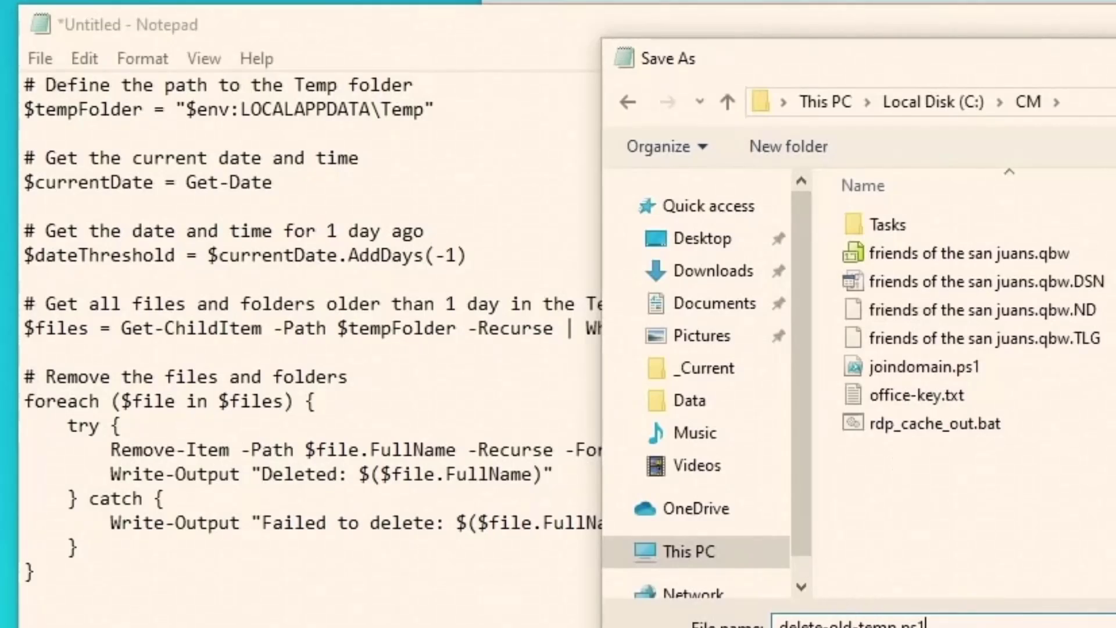
key("Return")
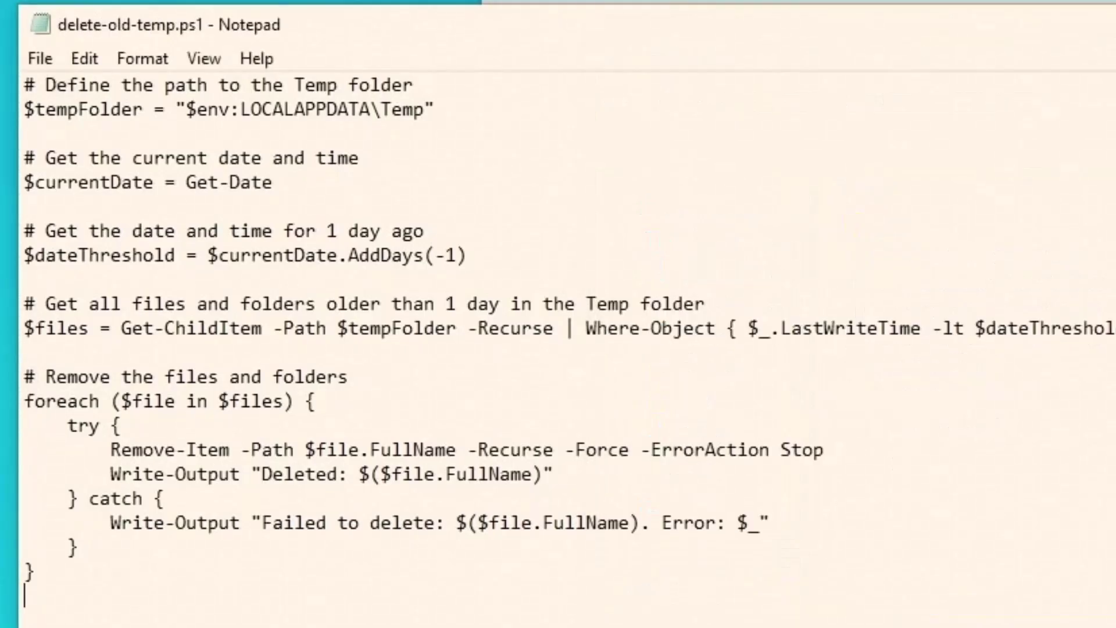
Review the delete-old-temp.ps1 script, highlighting the whole code, the $env:LOCALAPPDATA\Temp path and the comment on the 1-day date threshold
left_click_drag(20, 582, 17, 38)
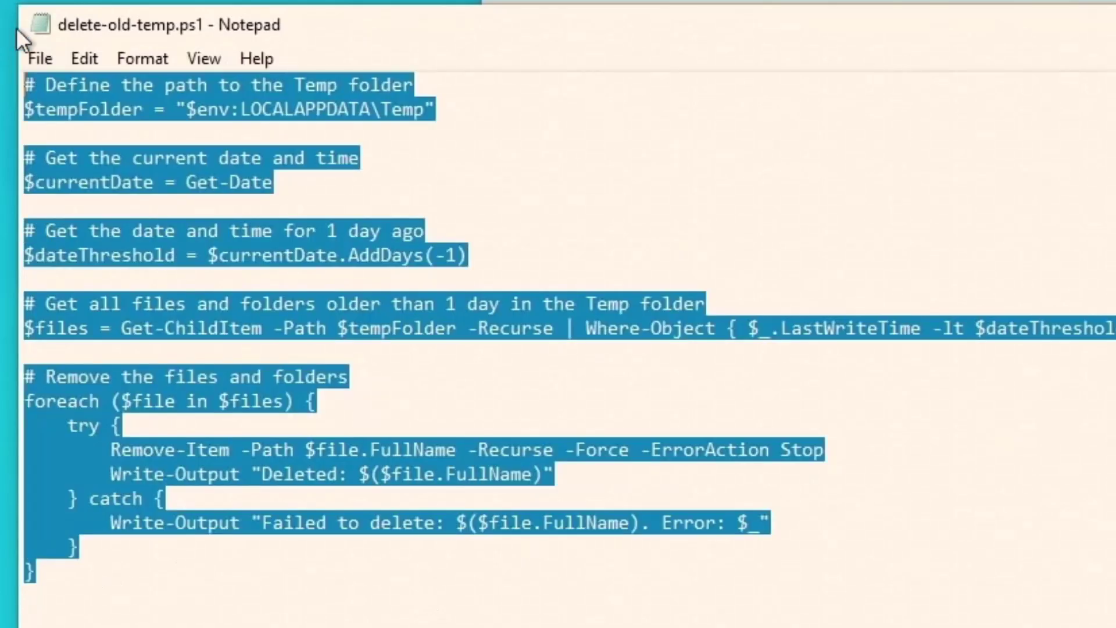
left_click(132, 83)
left_click_drag(426, 110, 186, 110)
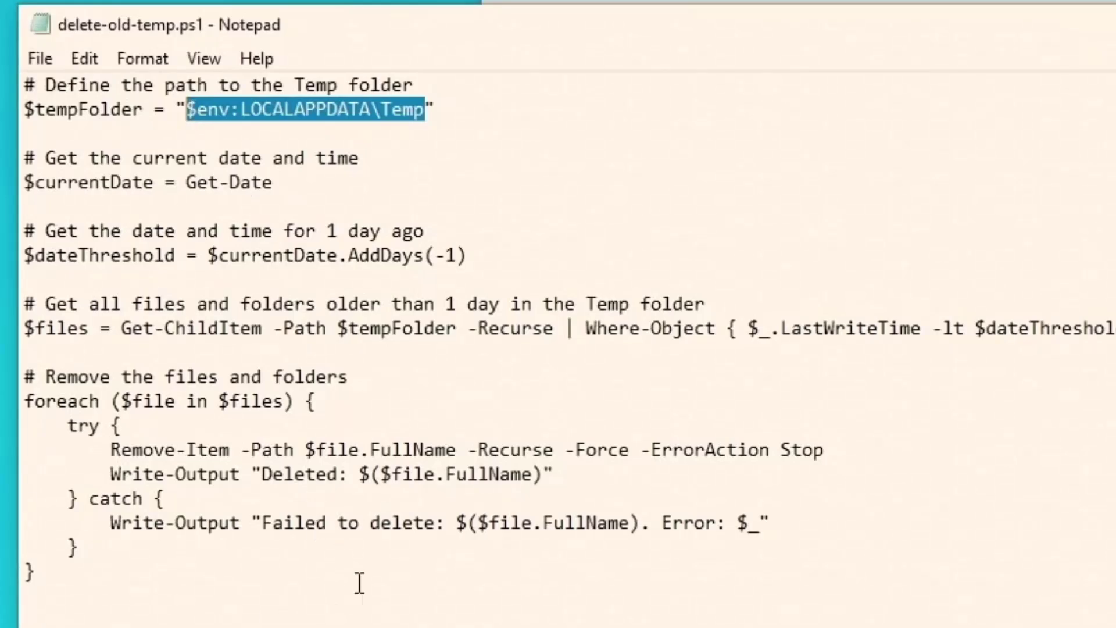
left_click(354, 610)
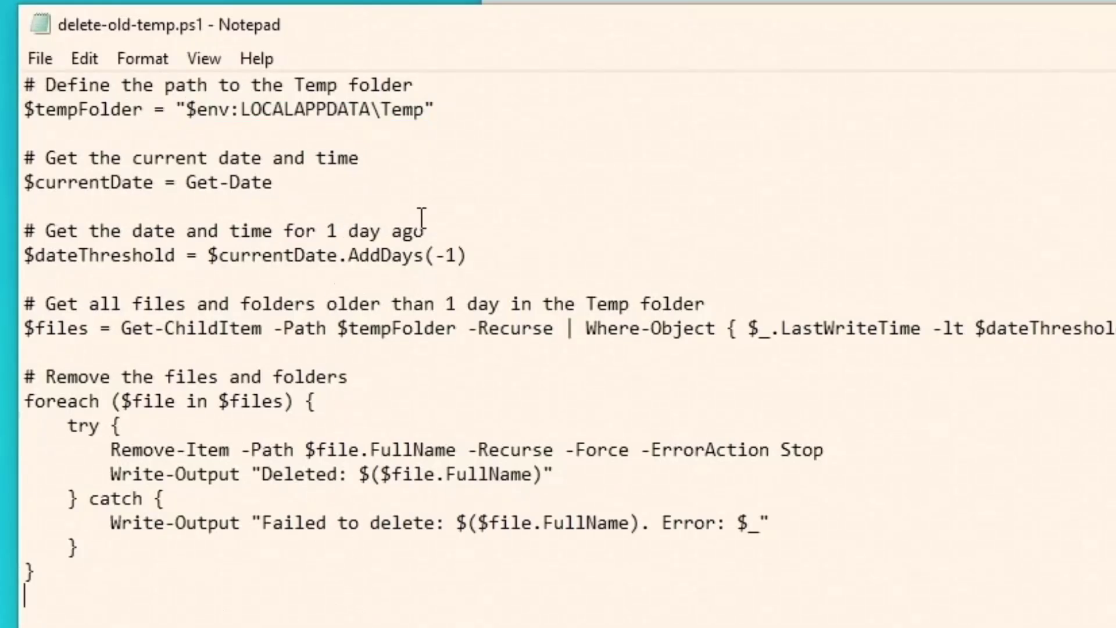
left_click_drag(444, 229, 22, 230)
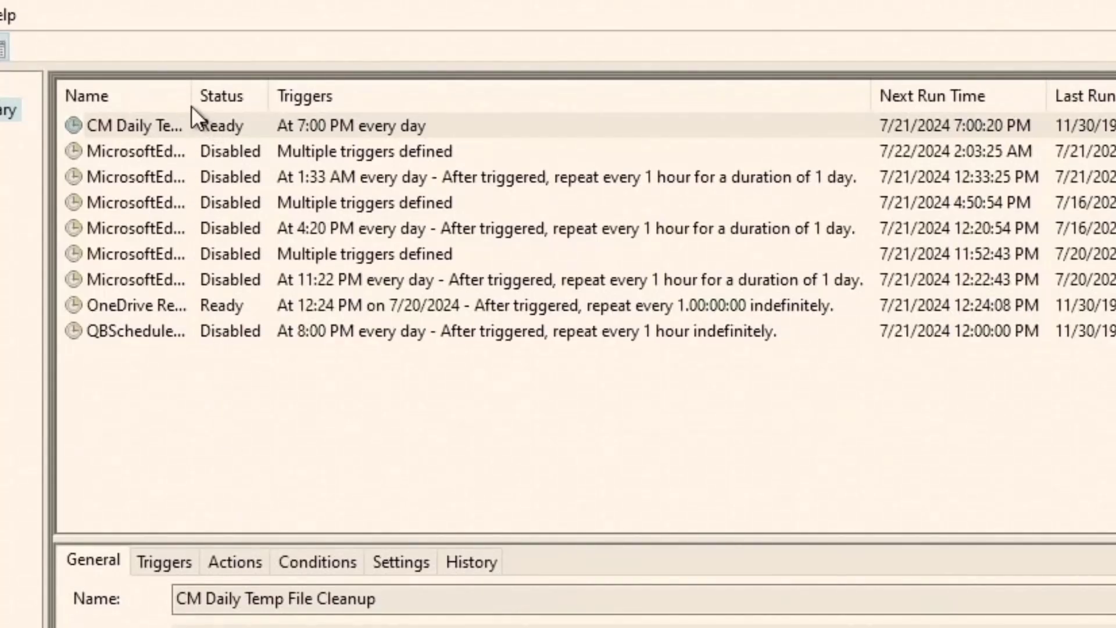
Widen the task list's Name column and view the triggers of the CM Daily Temp File Cleanup task
left_click_drag(193, 96, 296, 97)
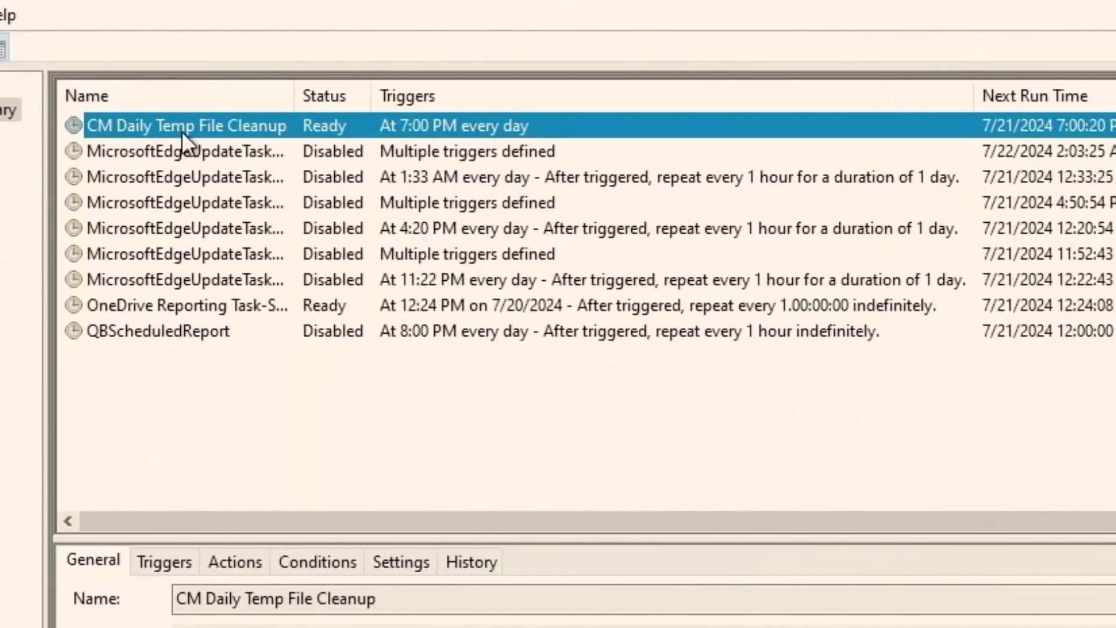
left_click(163, 626)
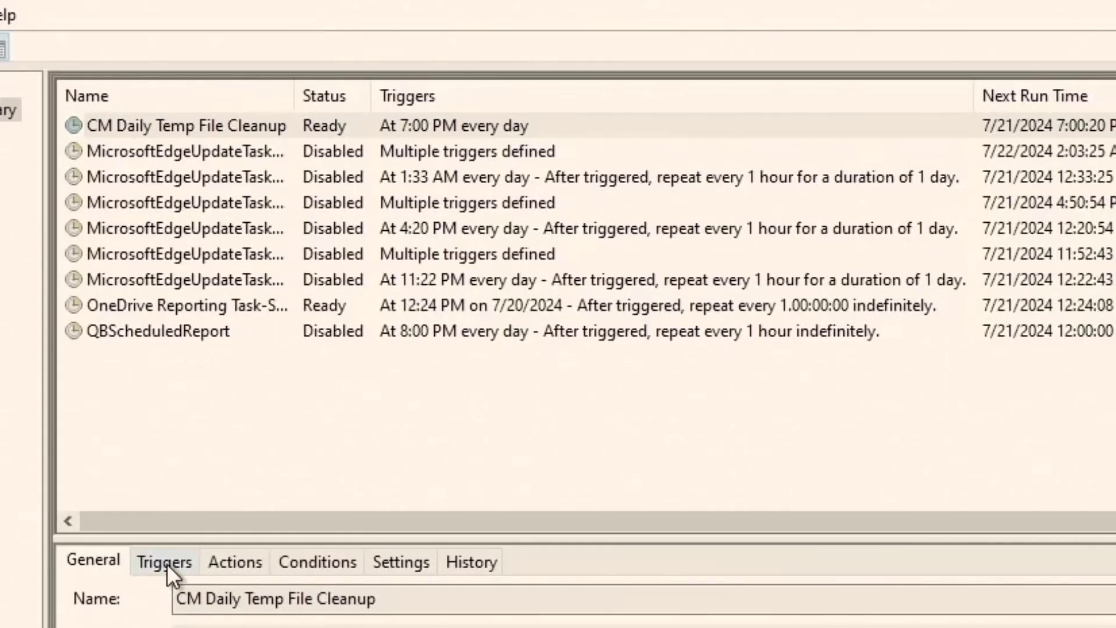
left_click(167, 564)
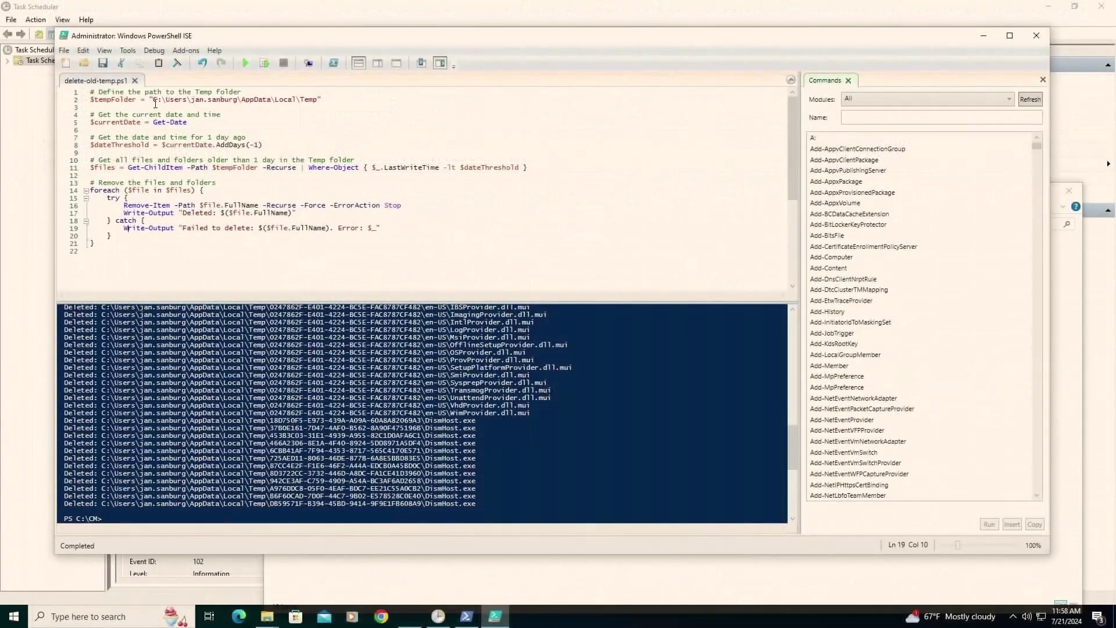
Examine the hard-coded Temp path in the script's $tempFolder line and the deleted DismHost.exe entries in the console output
left_click_drag(154, 101, 335, 104)
left_click(137, 518)
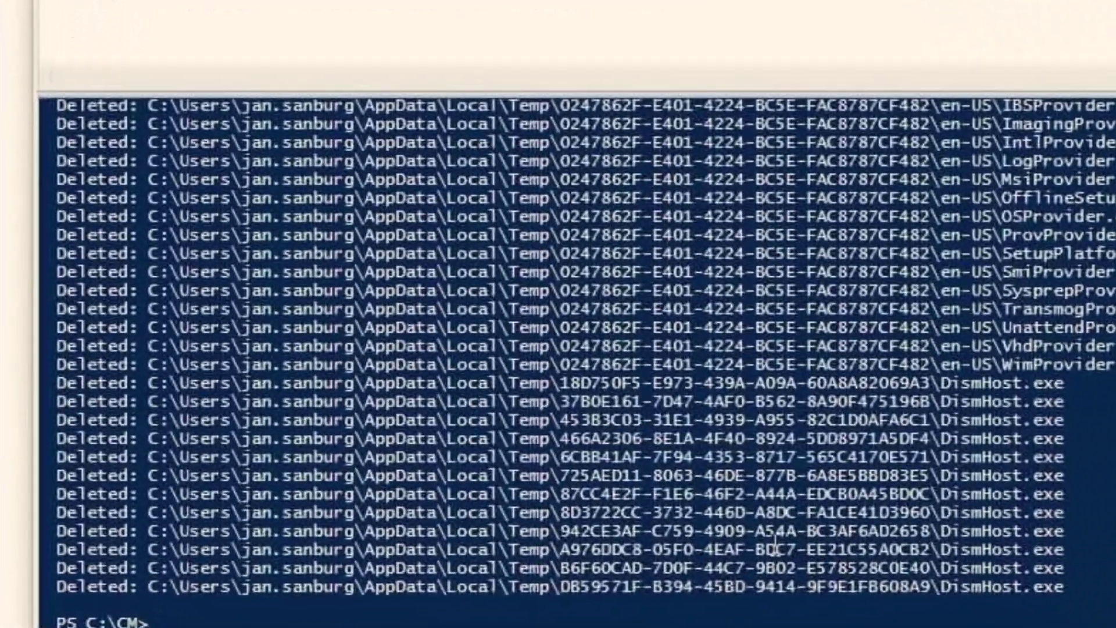
left_click_drag(340, 489, 164, 390)
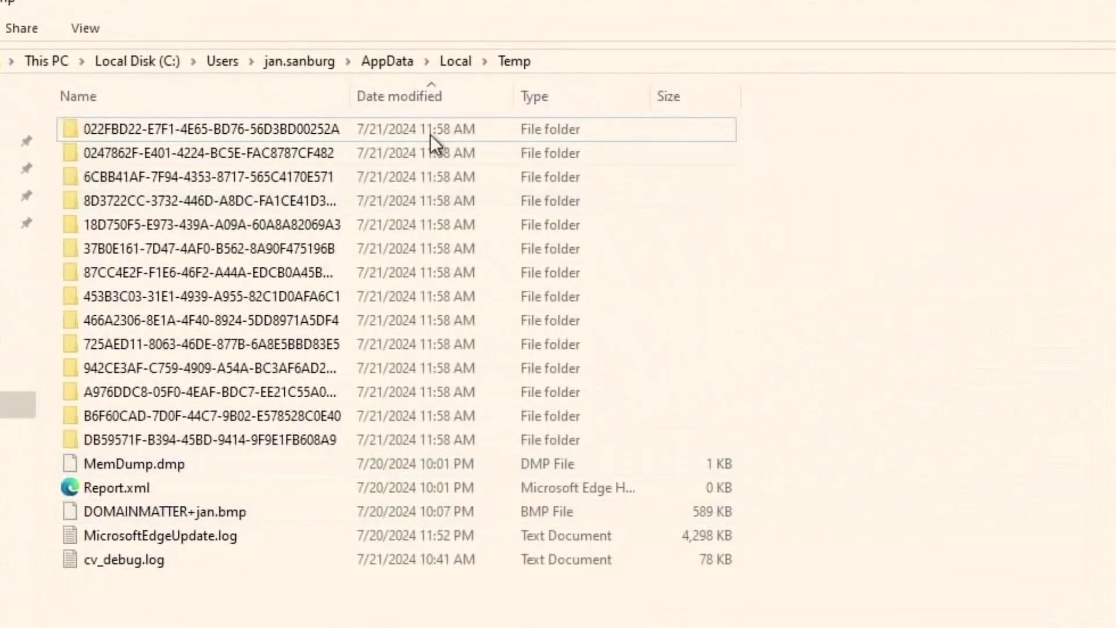
Re-sort the user's Temp folder by date modified and close Task Scheduler
left_click(426, 94)
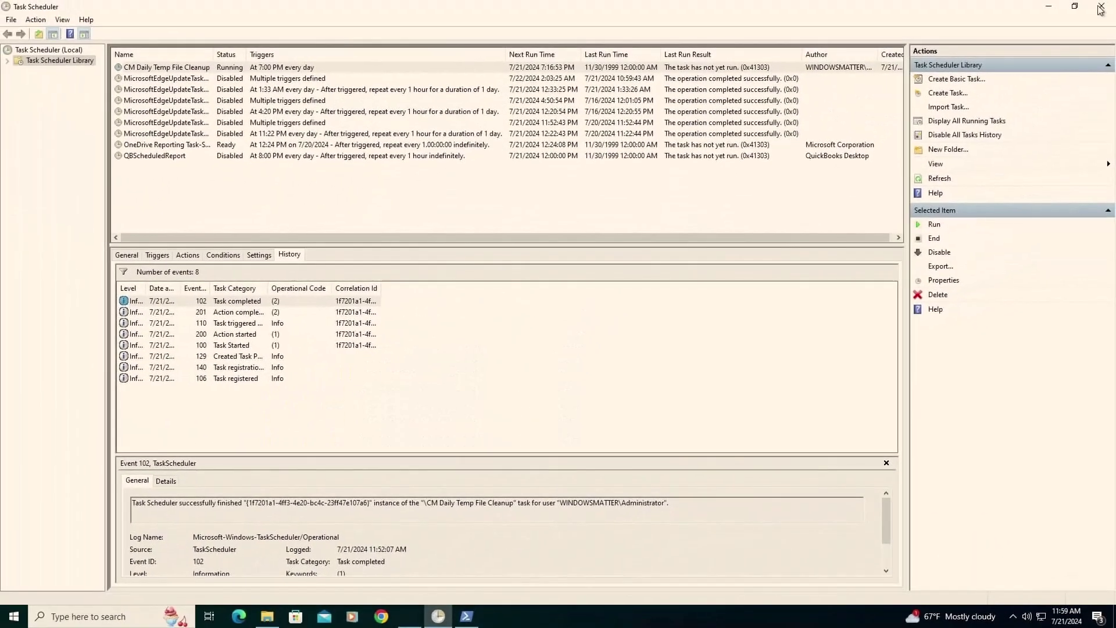
left_click(1101, 8)
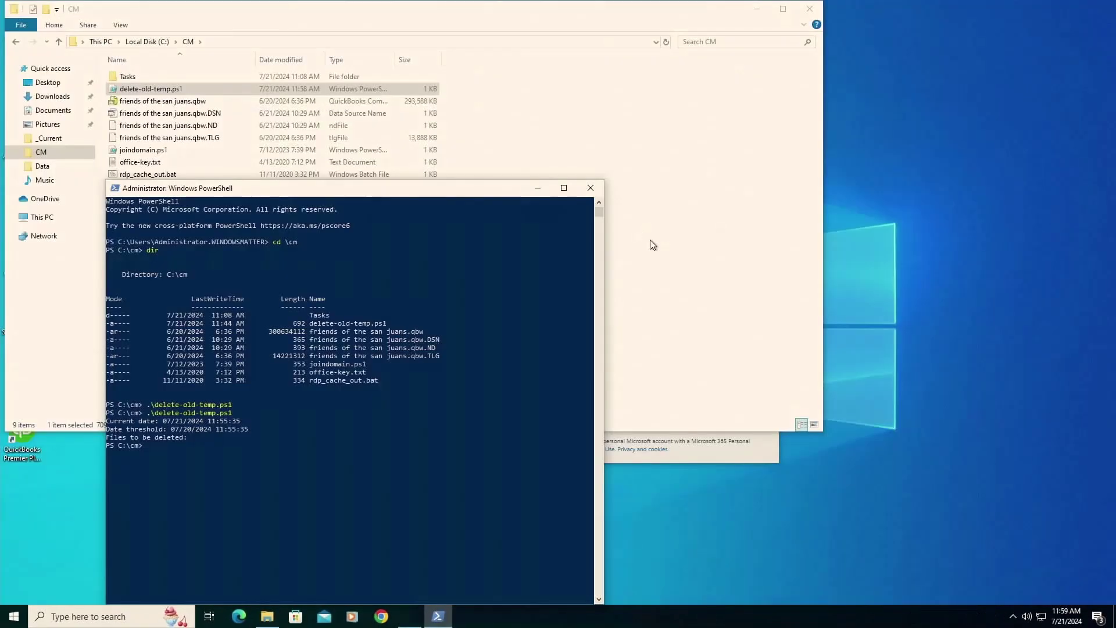